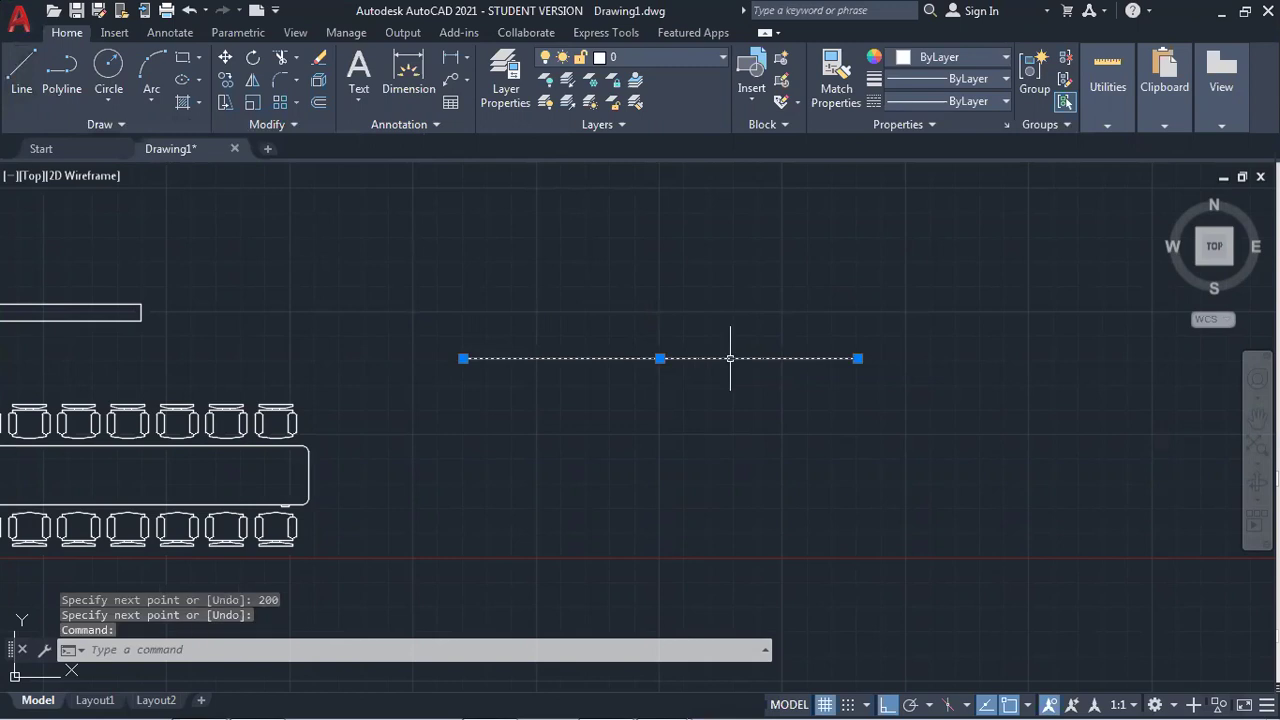
Break the long horizontal line with a 50-unit gap starting at its midpoint and extending to the right, using the First point option.
key(Escape)
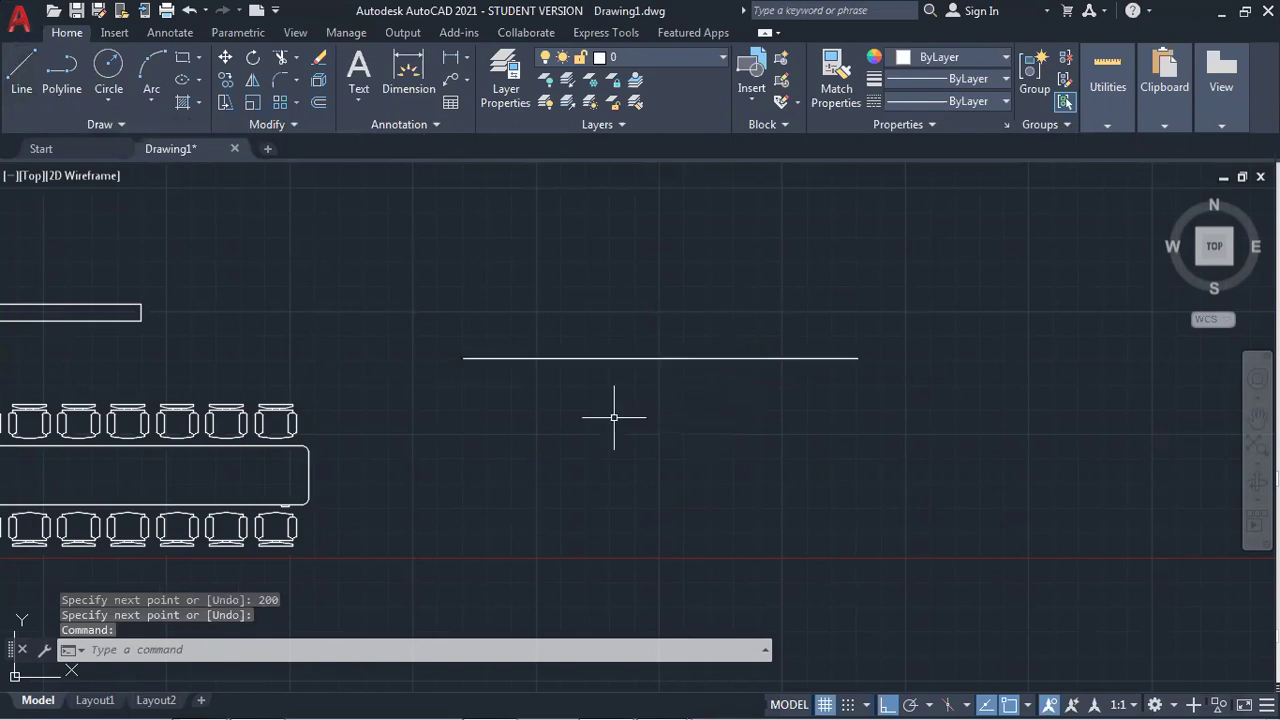
key(Escape)
click(240, 124)
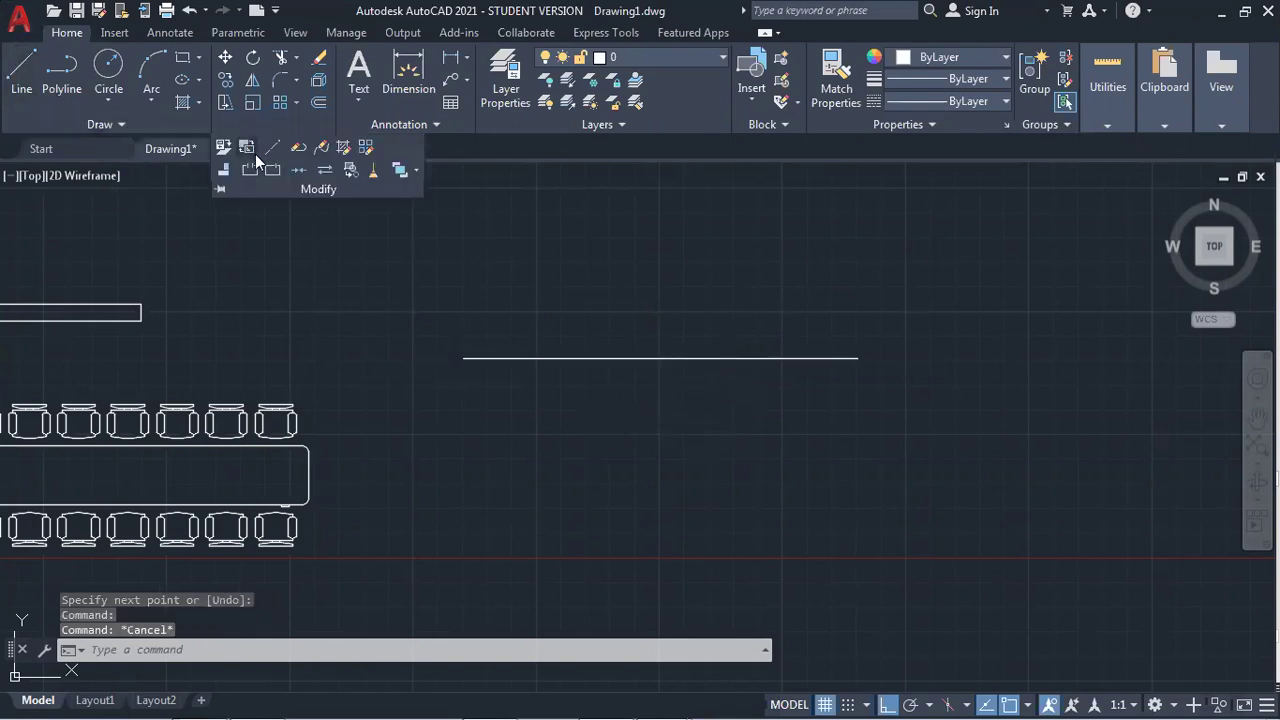
click(253, 166)
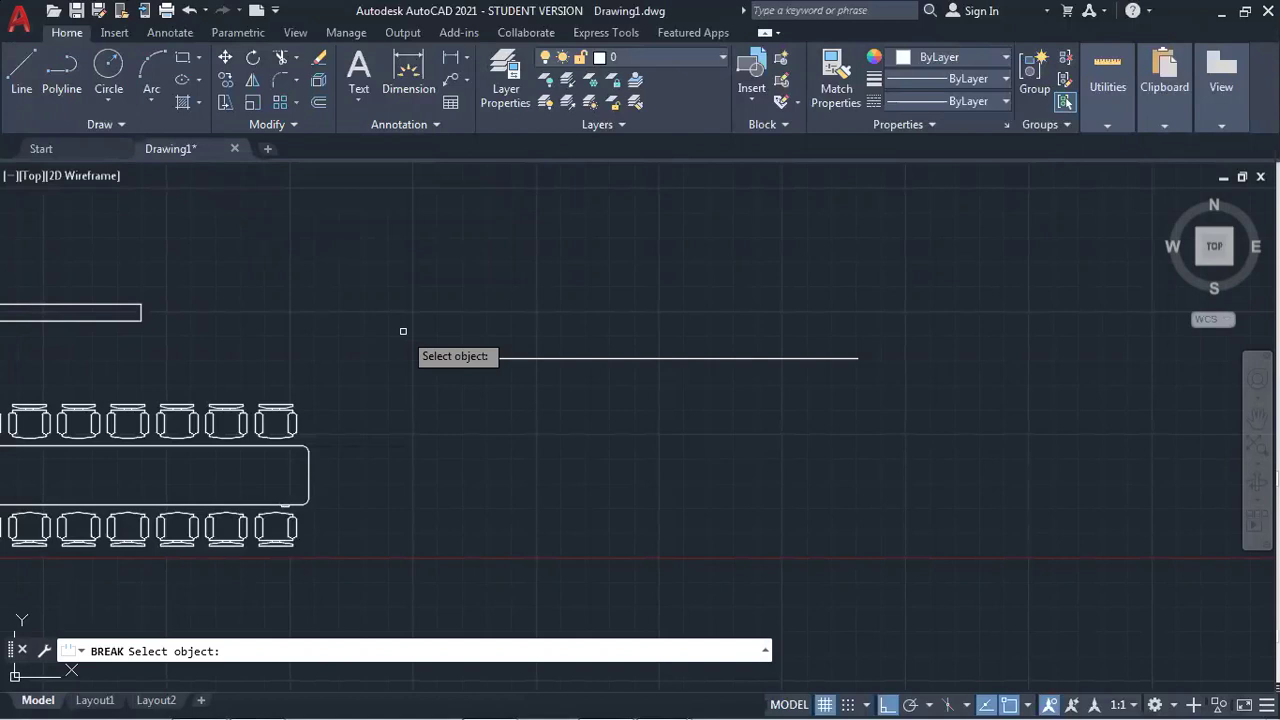
click(535, 357)
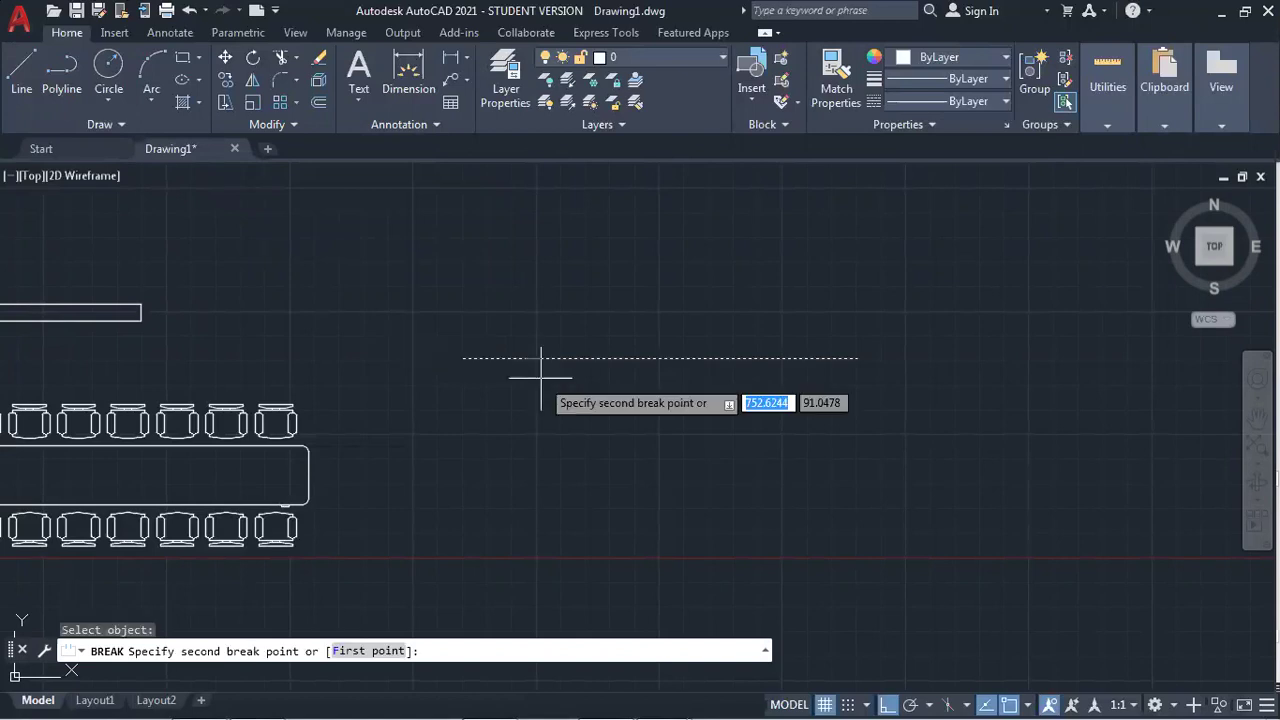
click(368, 651)
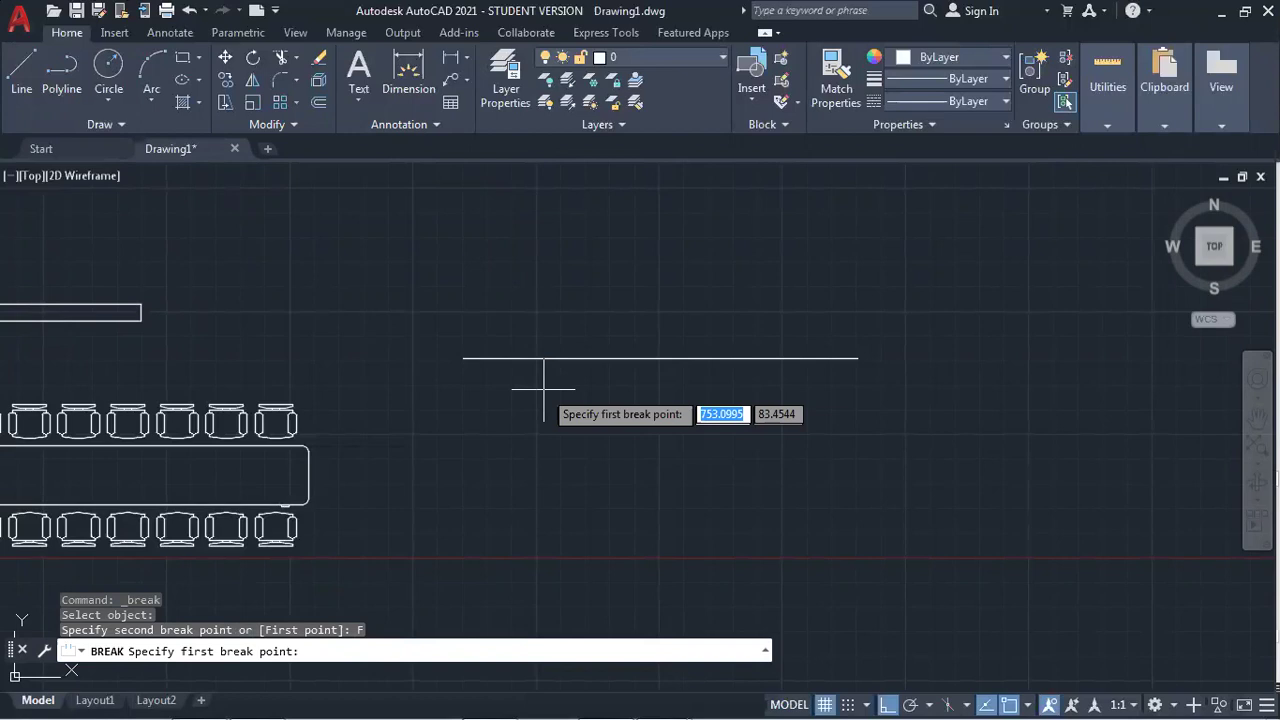
click(660, 357)
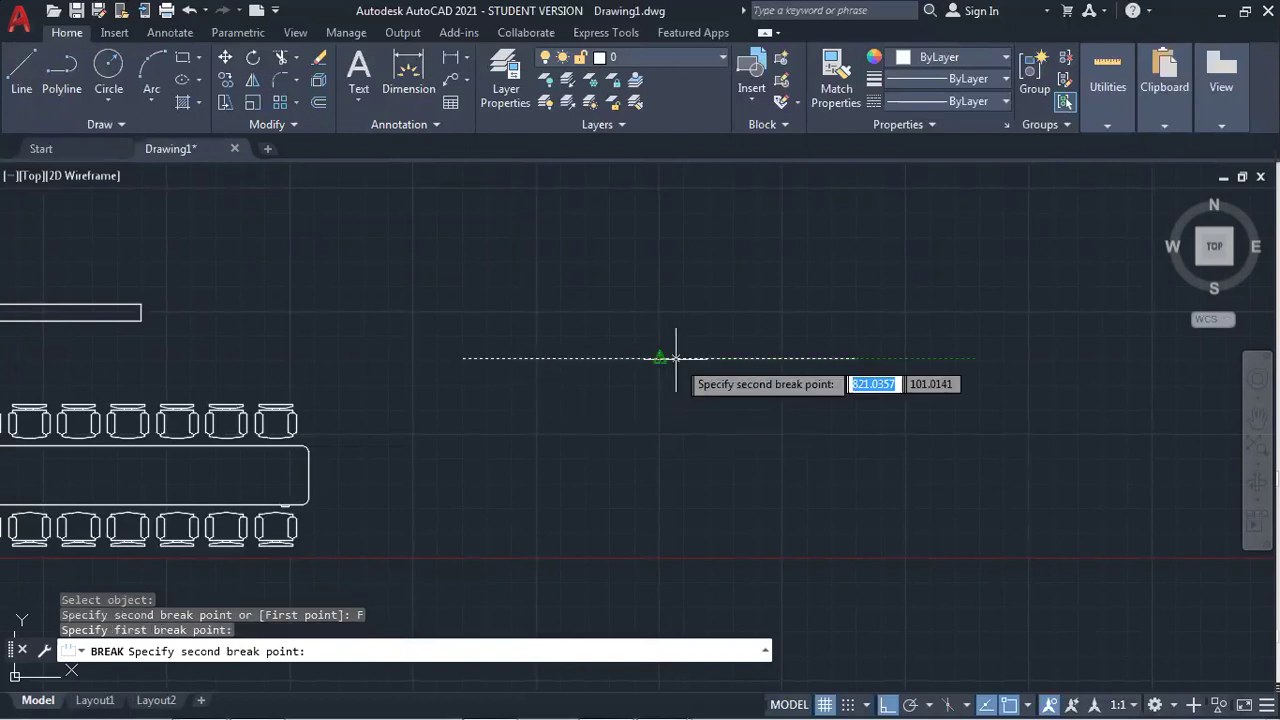
text(50)
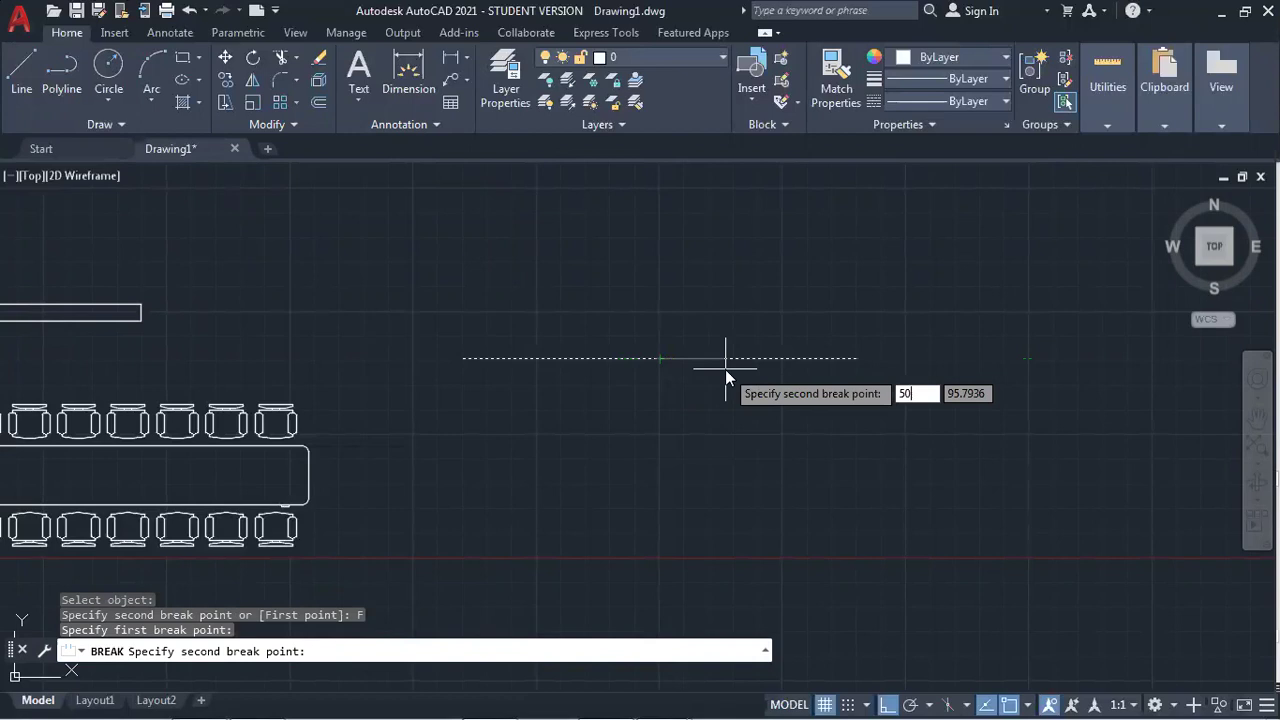
key(Return)
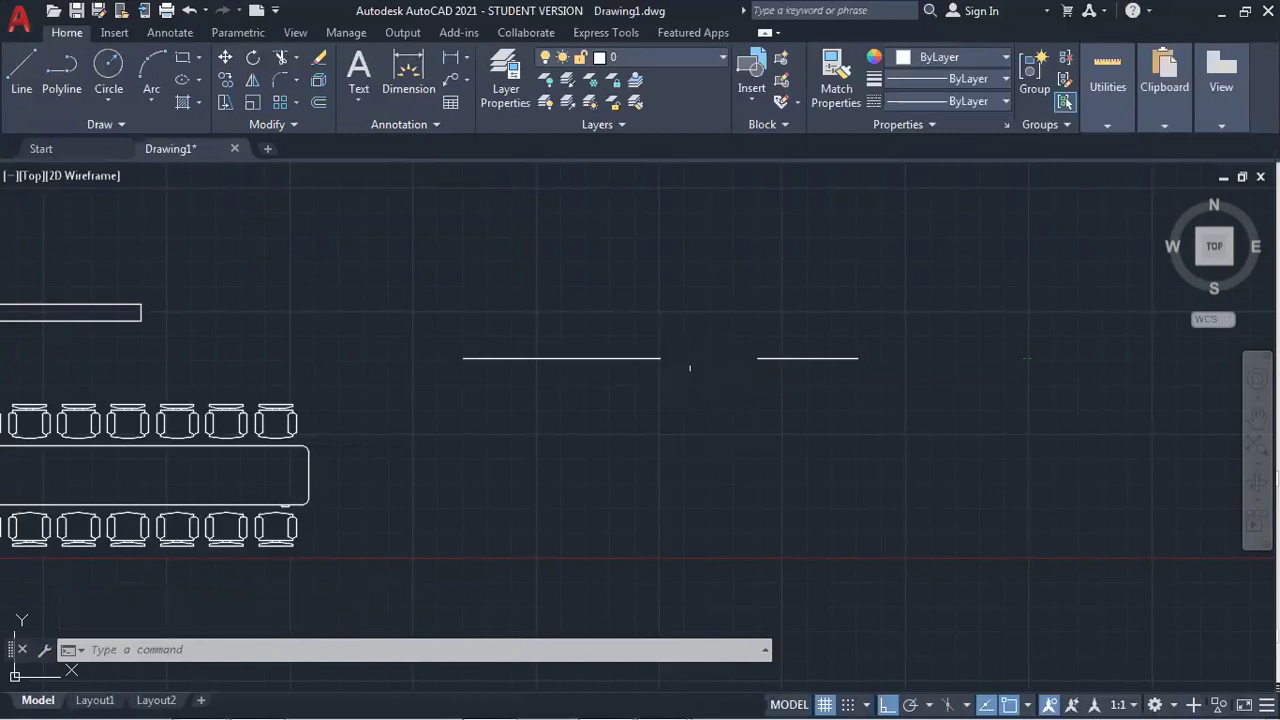
Try to break the left line piece between two points picked directly on it.
click(293, 124)
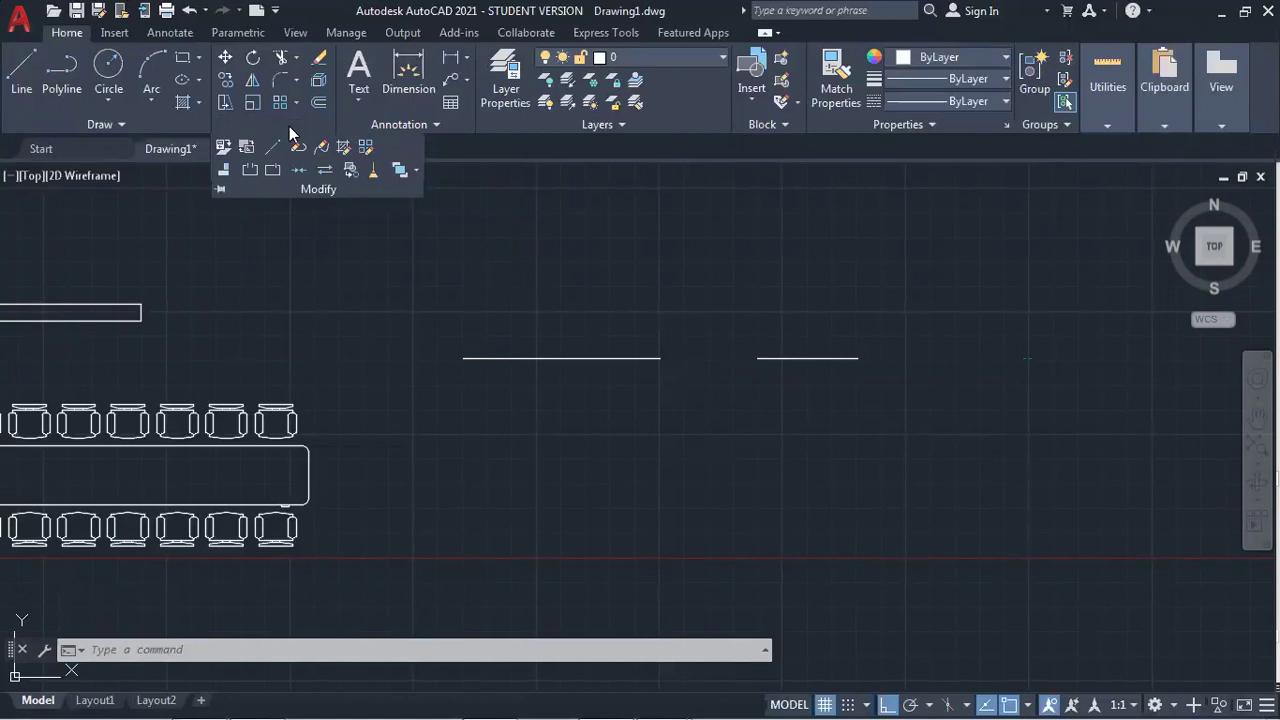
click(249, 170)
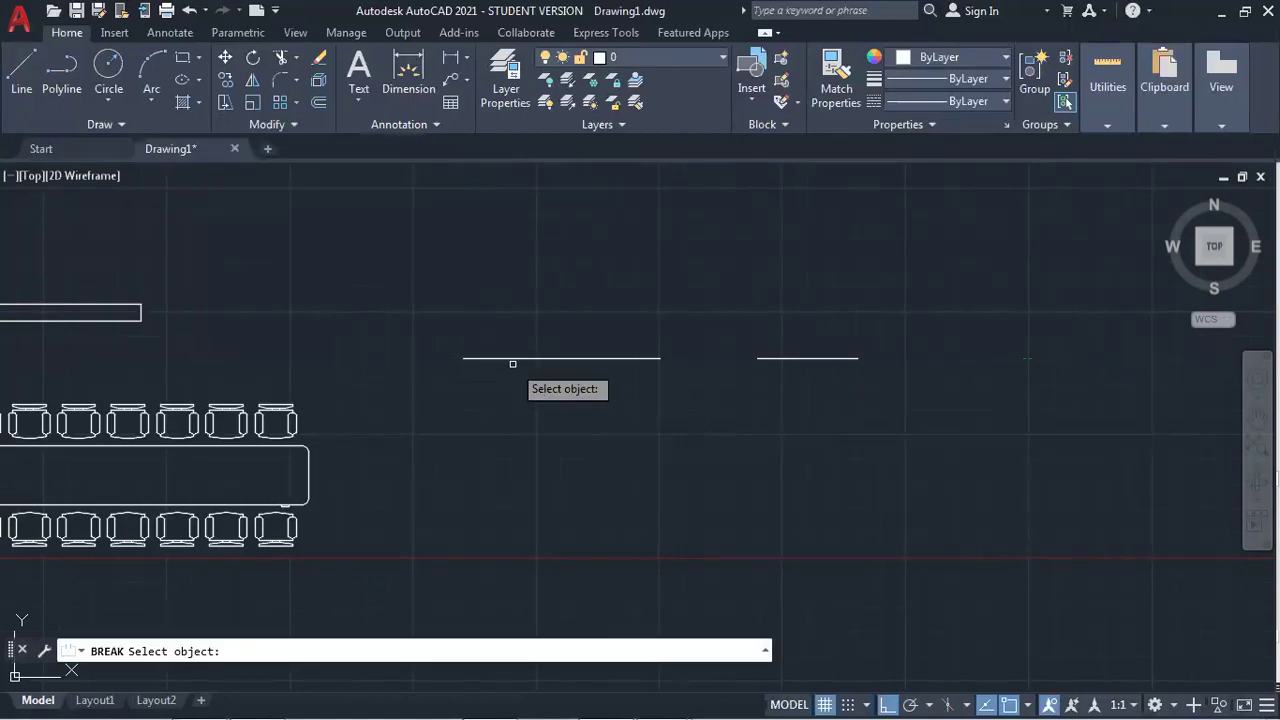
click(513, 363)
key(Return)
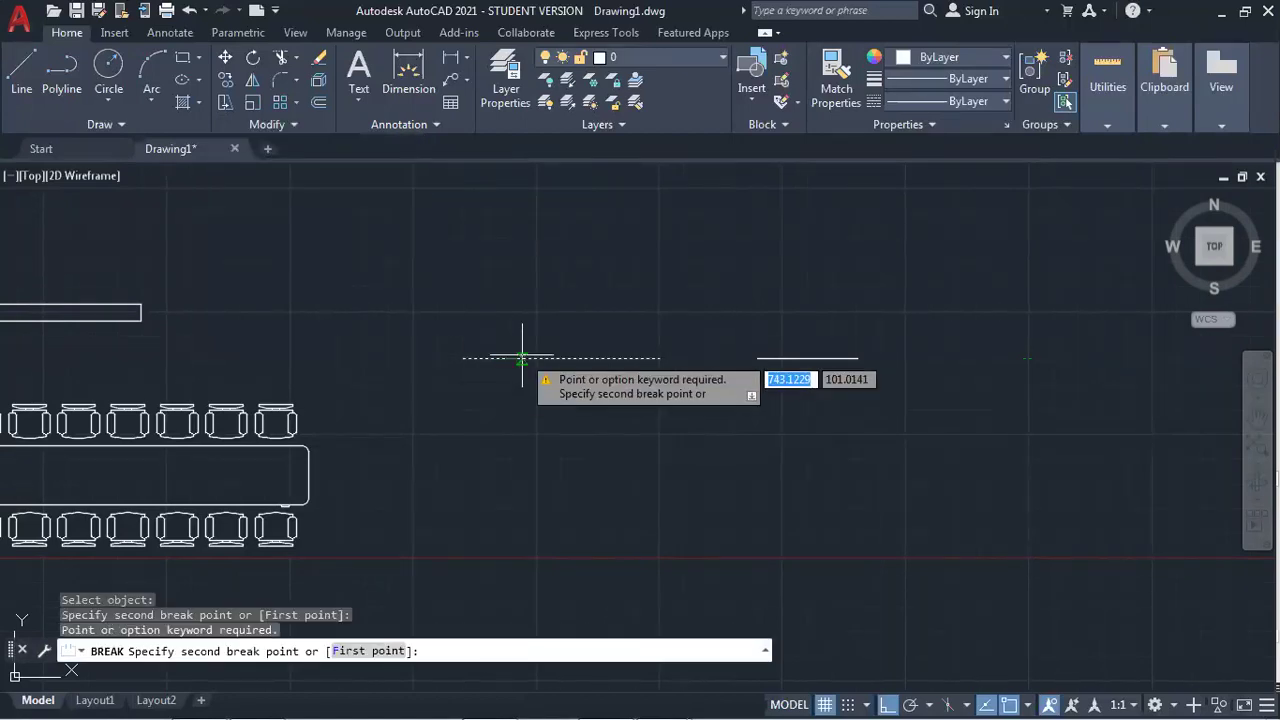
click(533, 357)
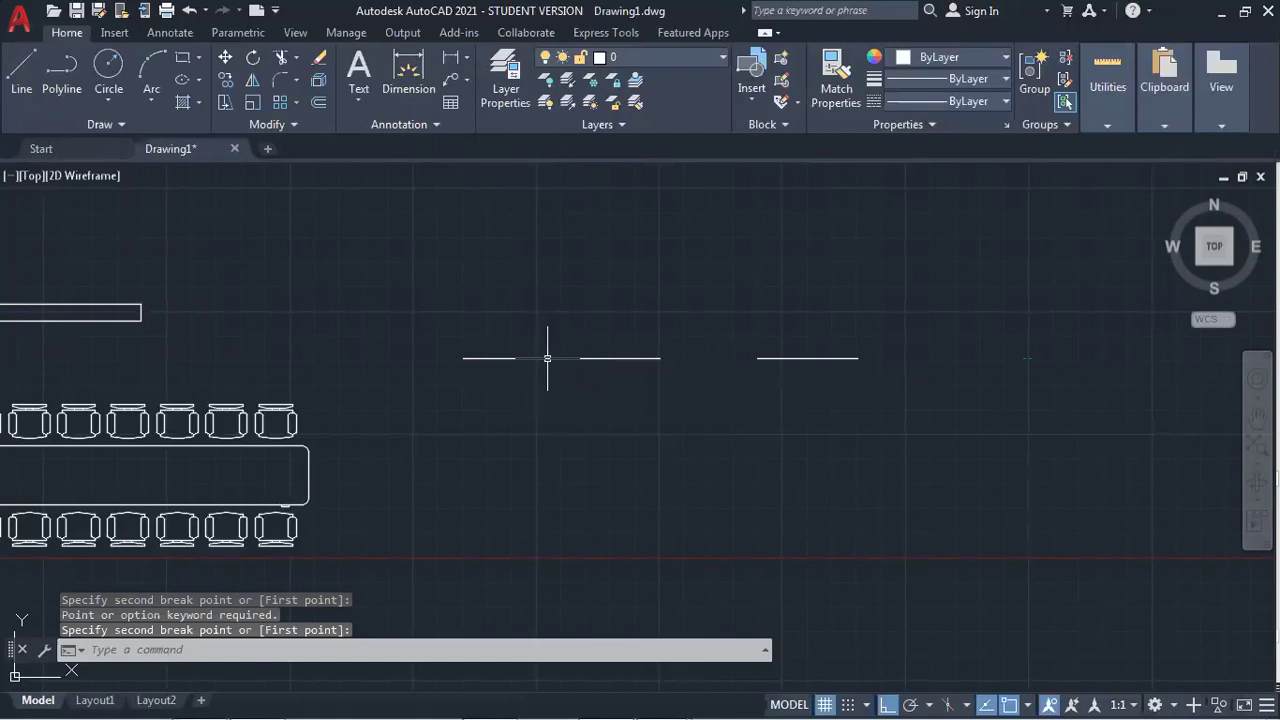
key(ctrl+z)
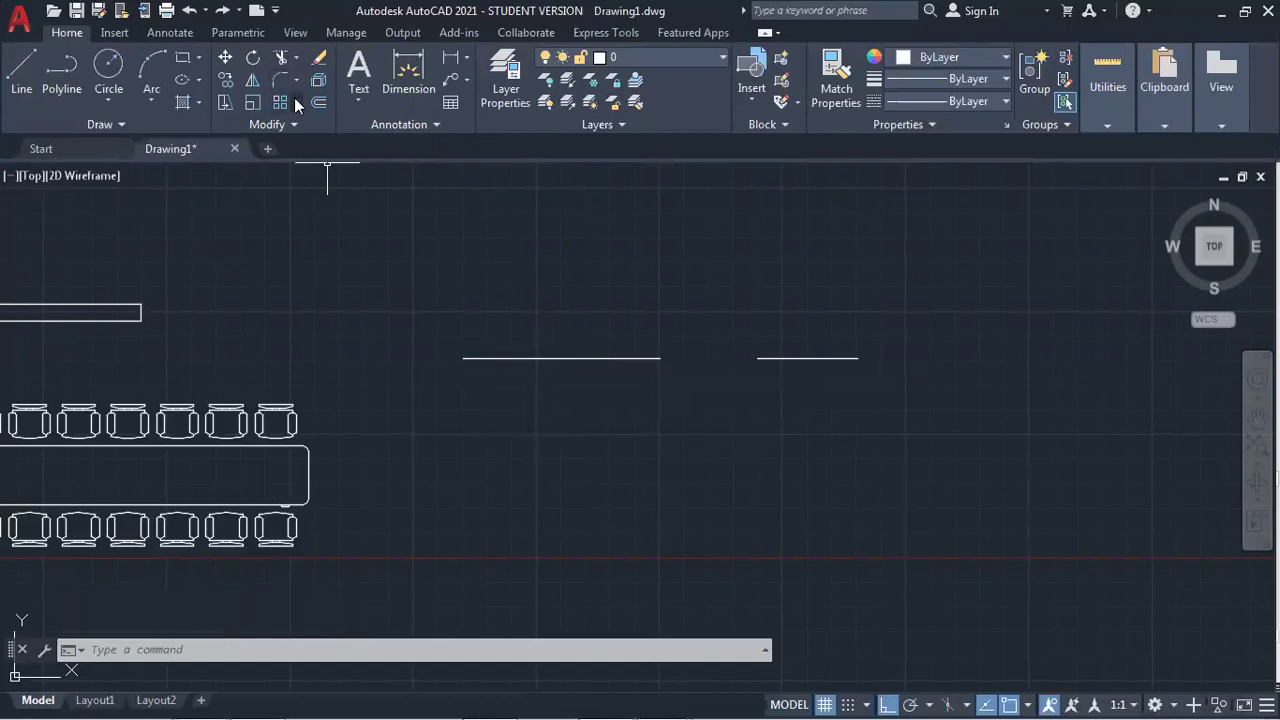
Break the left line piece with a 20-unit gap running leftward from its midpoint, using the First point option.
click(296, 124)
click(249, 172)
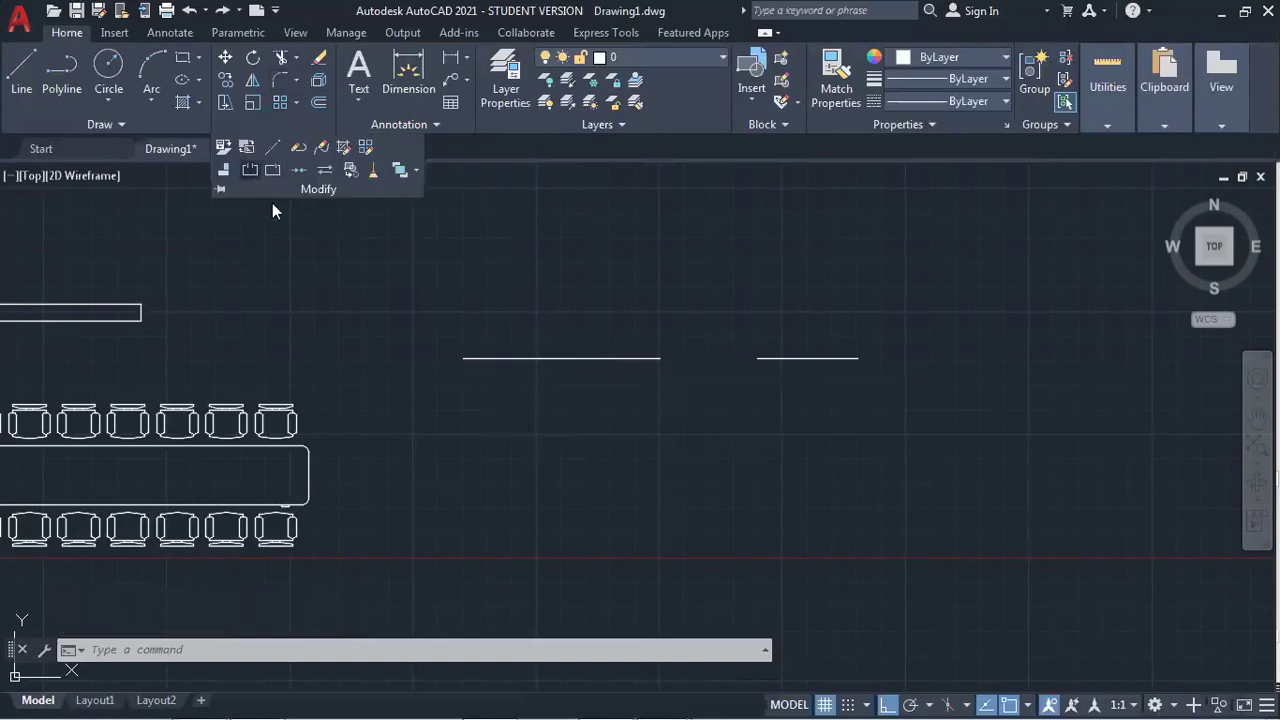
click(483, 358)
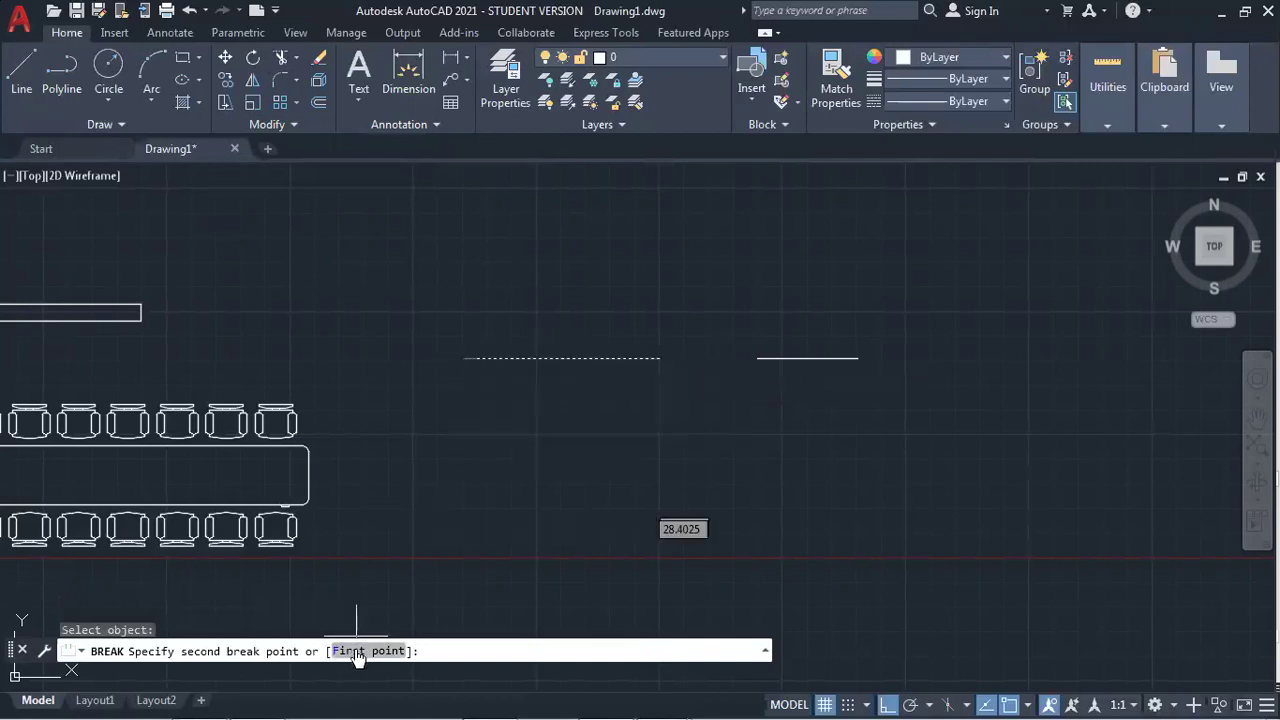
click(358, 651)
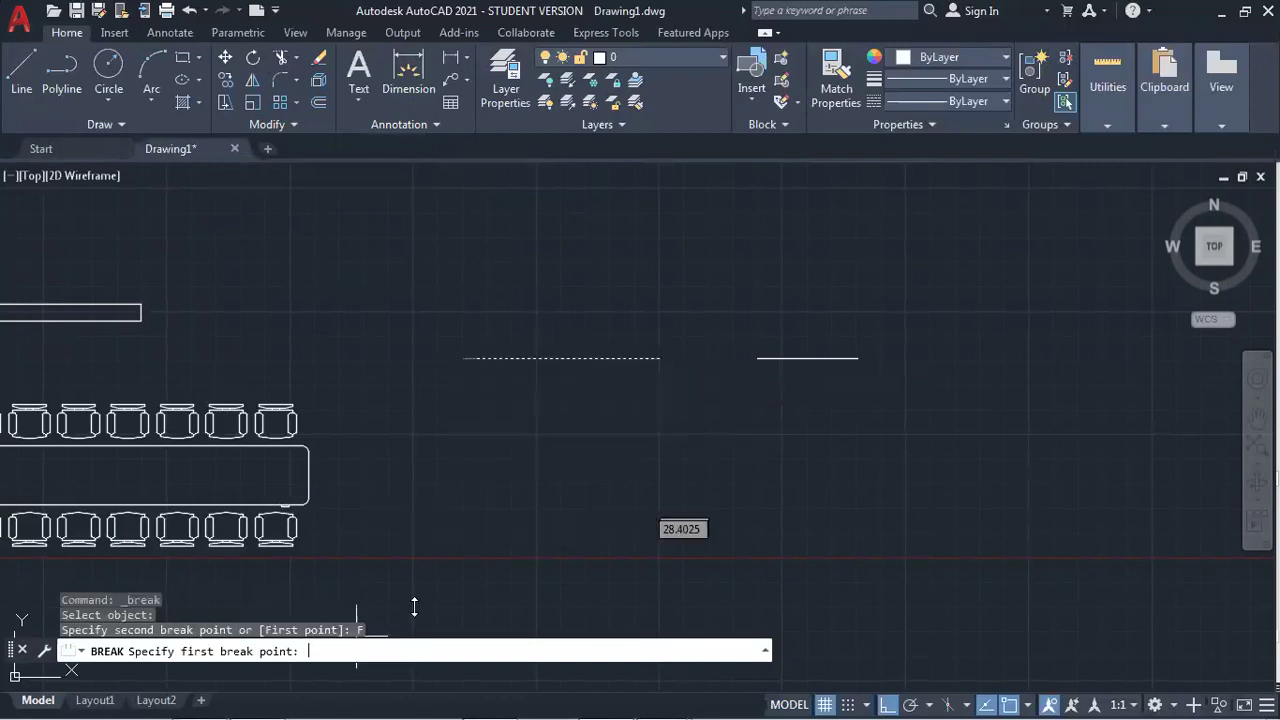
click(561, 357)
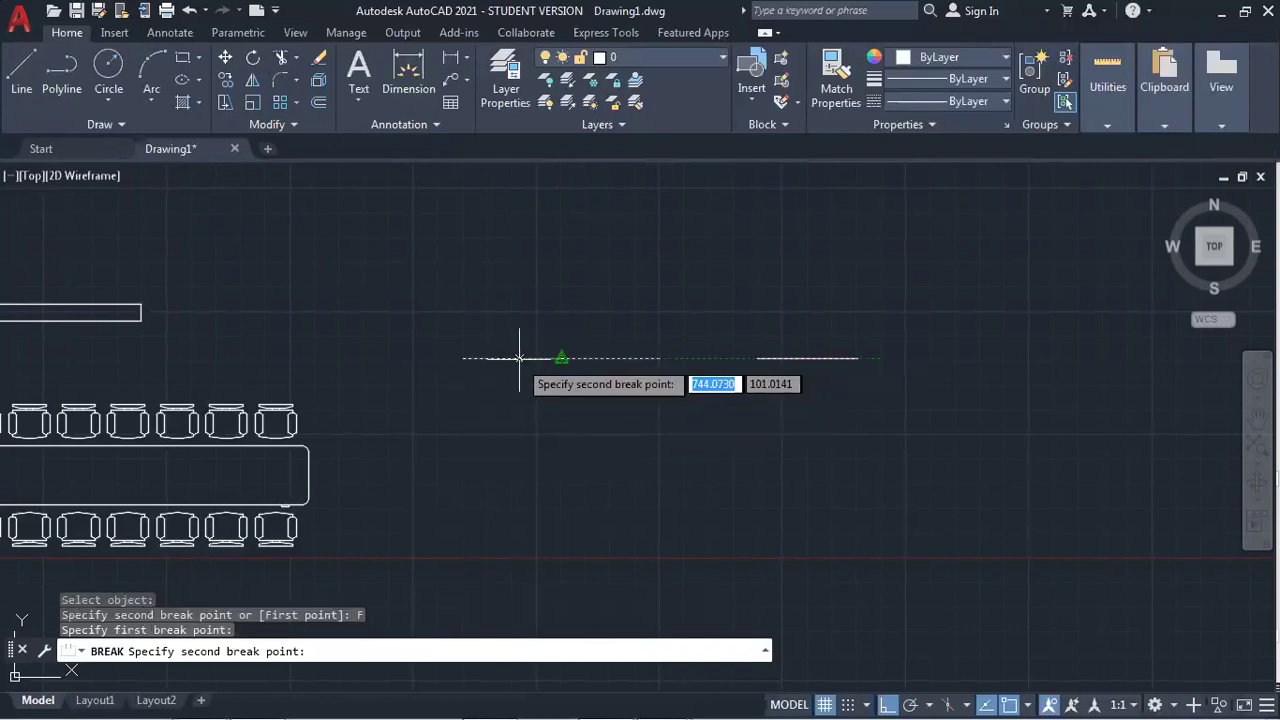
text(20)
key(Return)
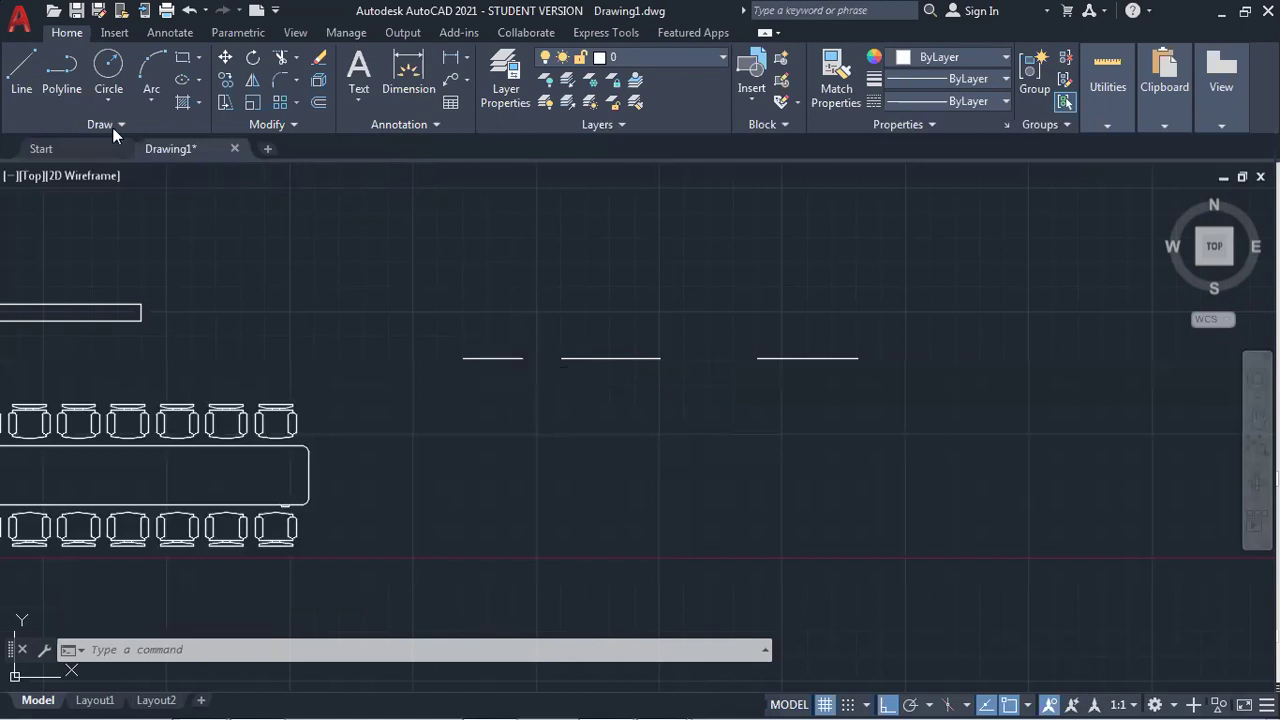
Draw a new horizontal line below the broken line pieces.
click(21, 68)
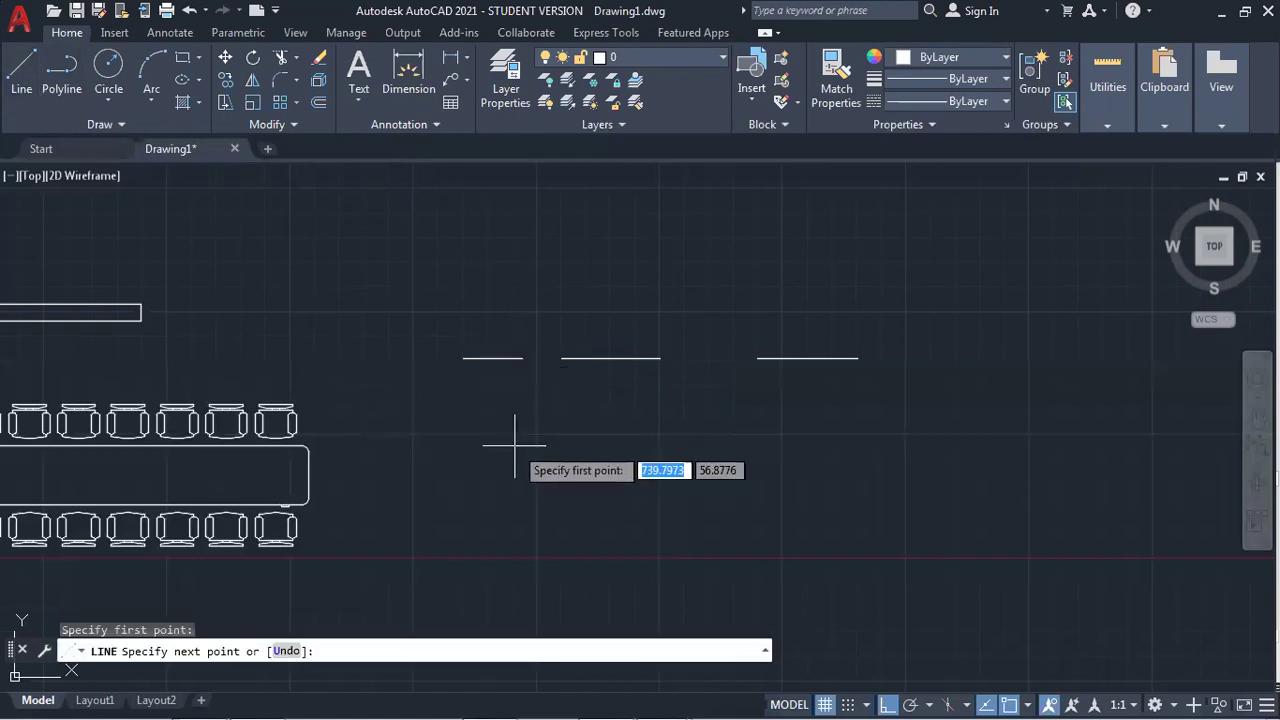
click(515, 445)
click(864, 446)
key(Return)
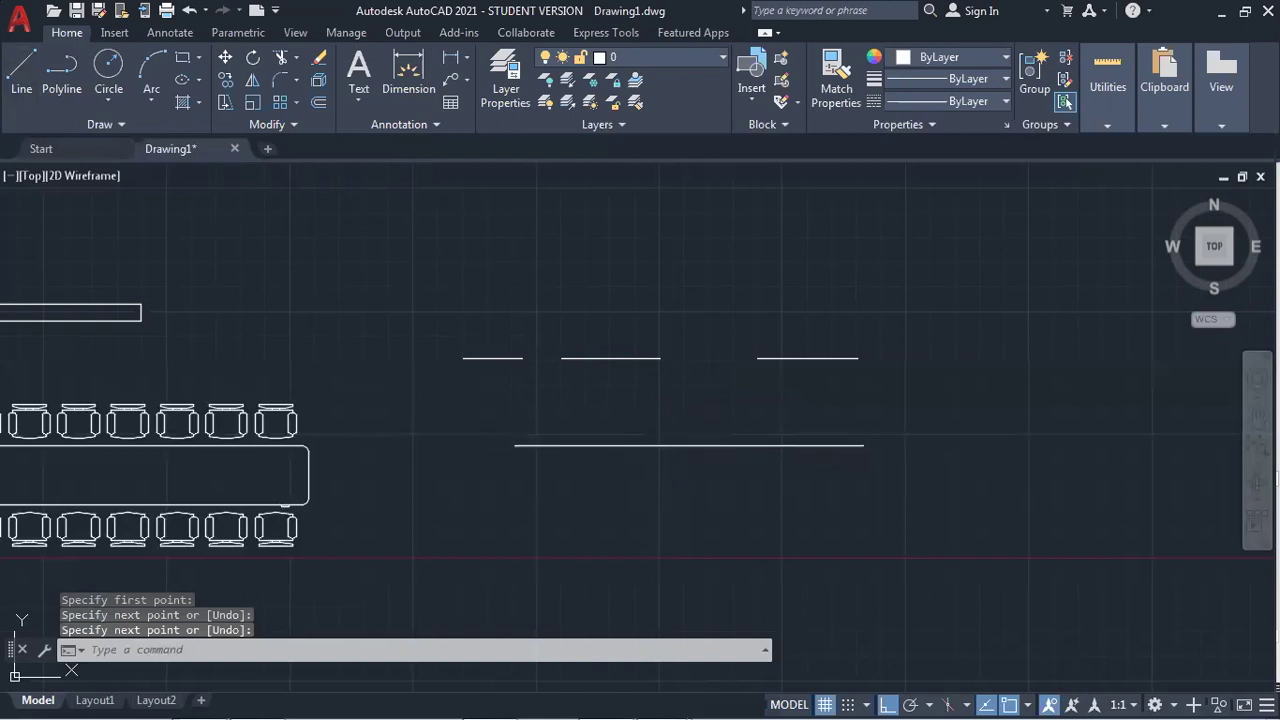
Split the lower horizontal line at its midpoint with Break at Point, and select both halves to check the split.
click(272, 128)
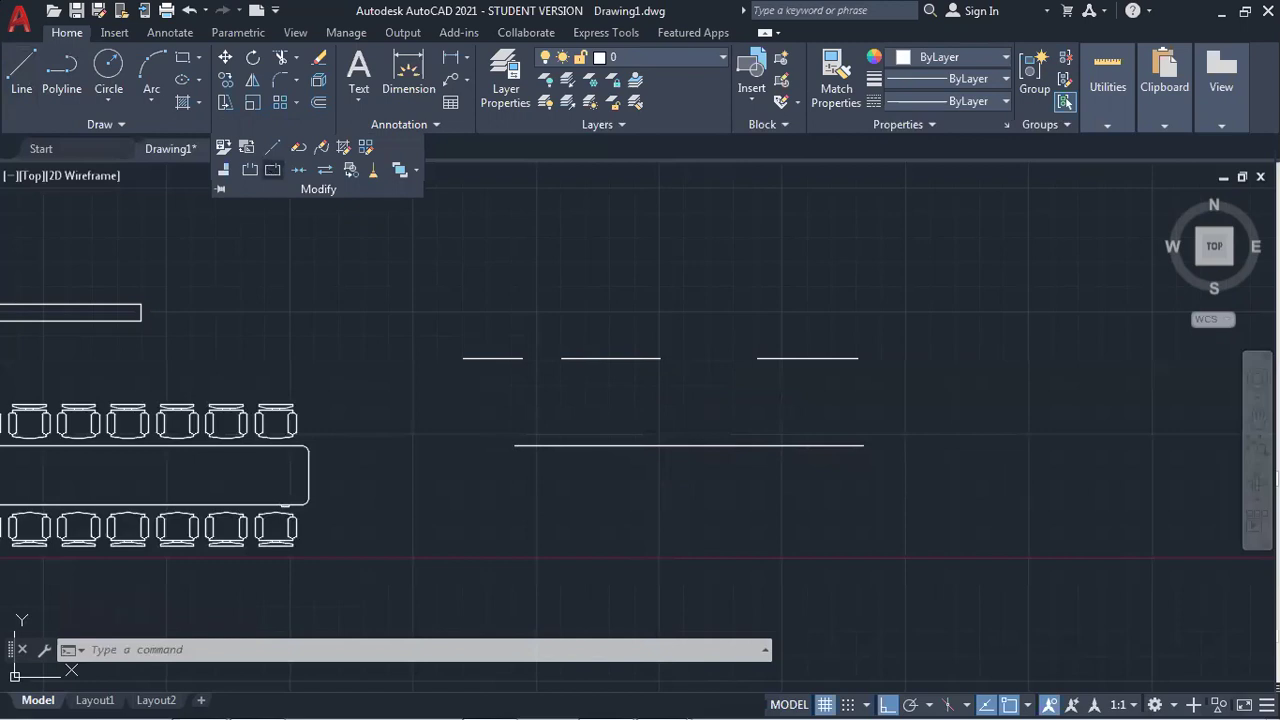
click(273, 170)
click(591, 445)
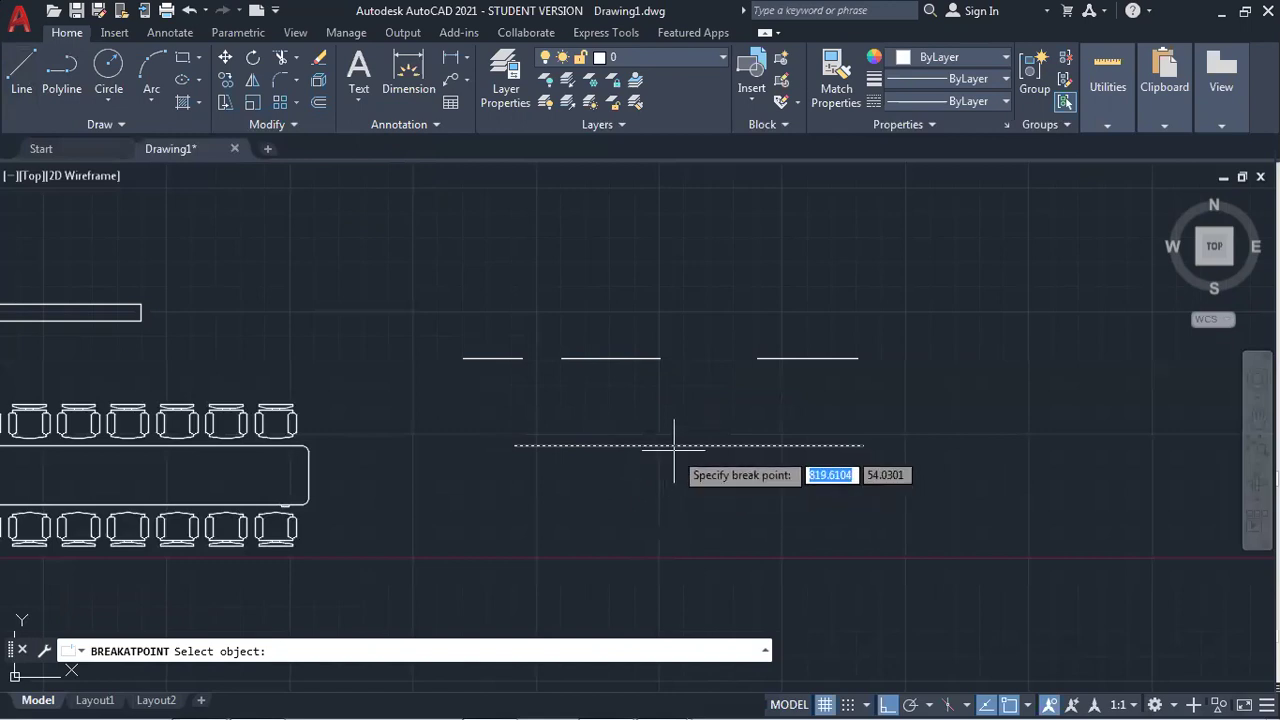
click(689, 442)
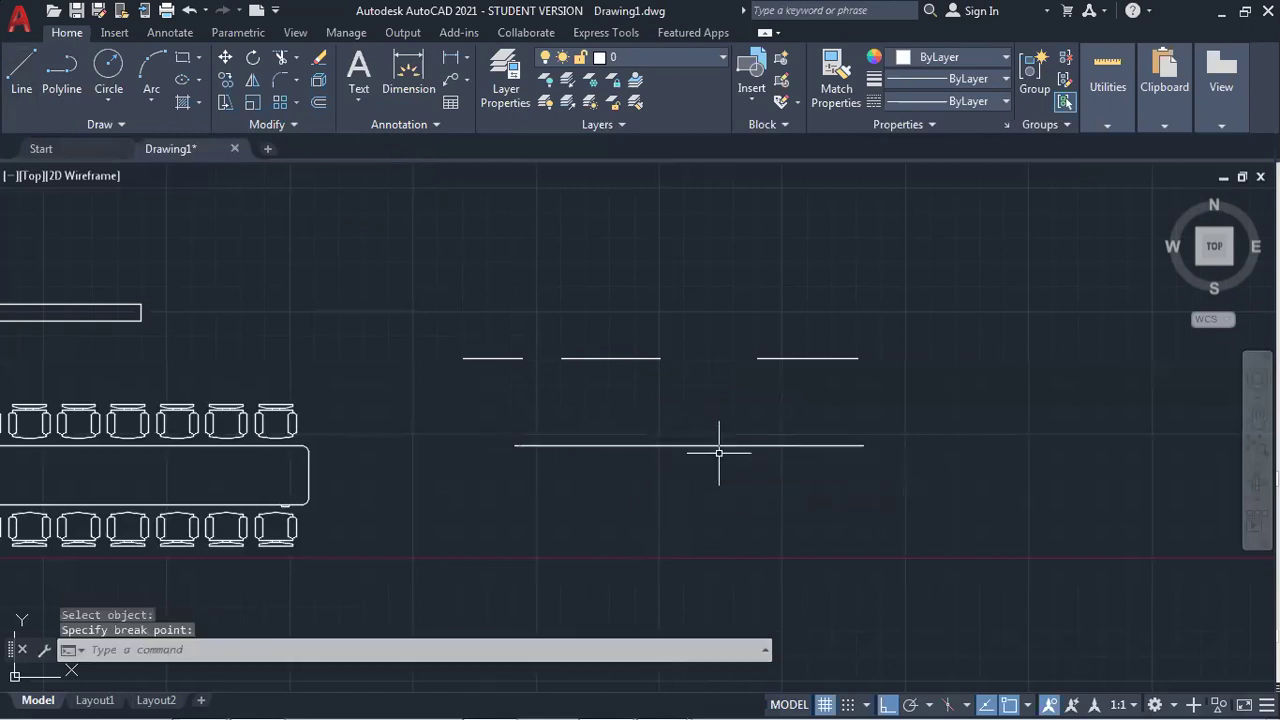
click(722, 445)
click(643, 445)
key(Escape)
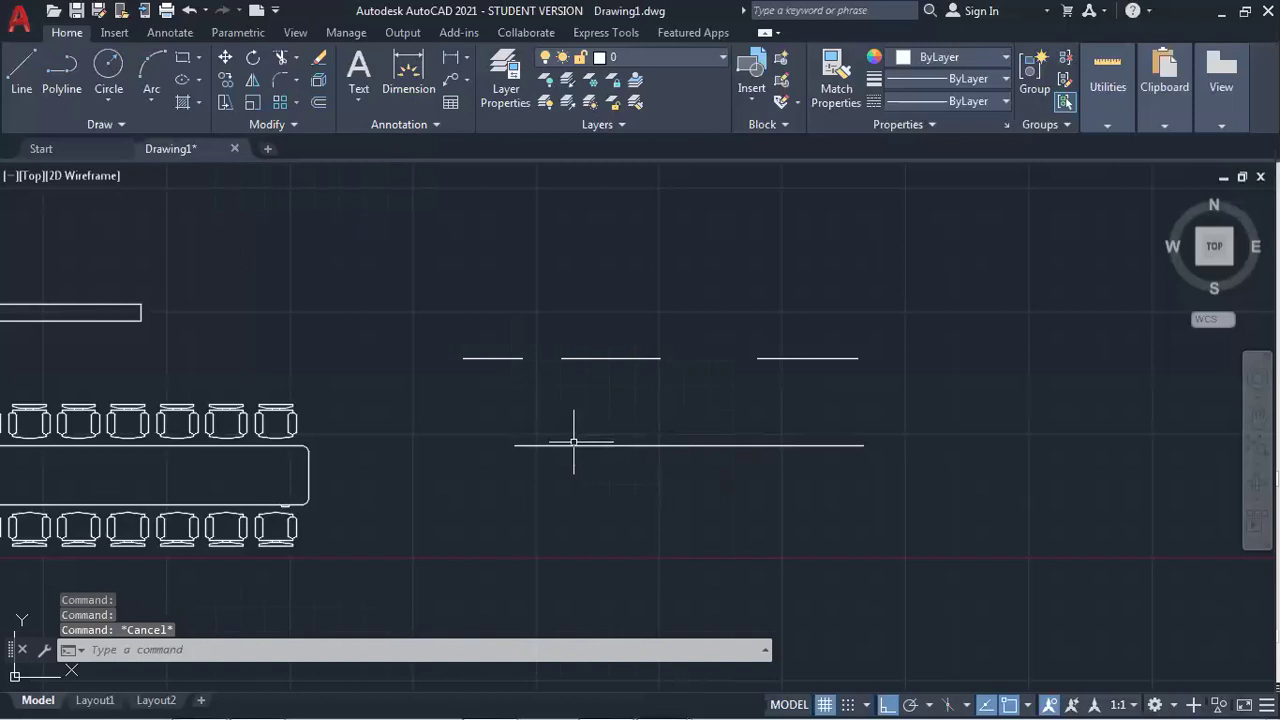
click(279, 129)
click(272, 169)
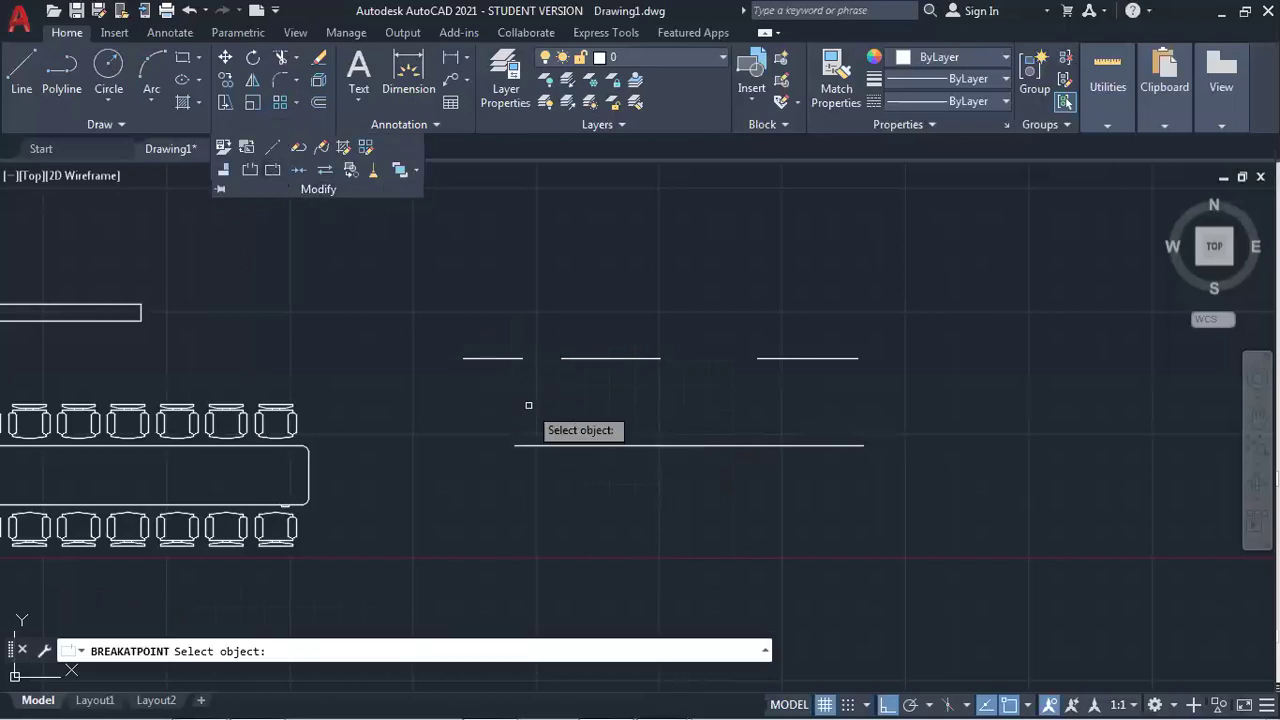
click(550, 439)
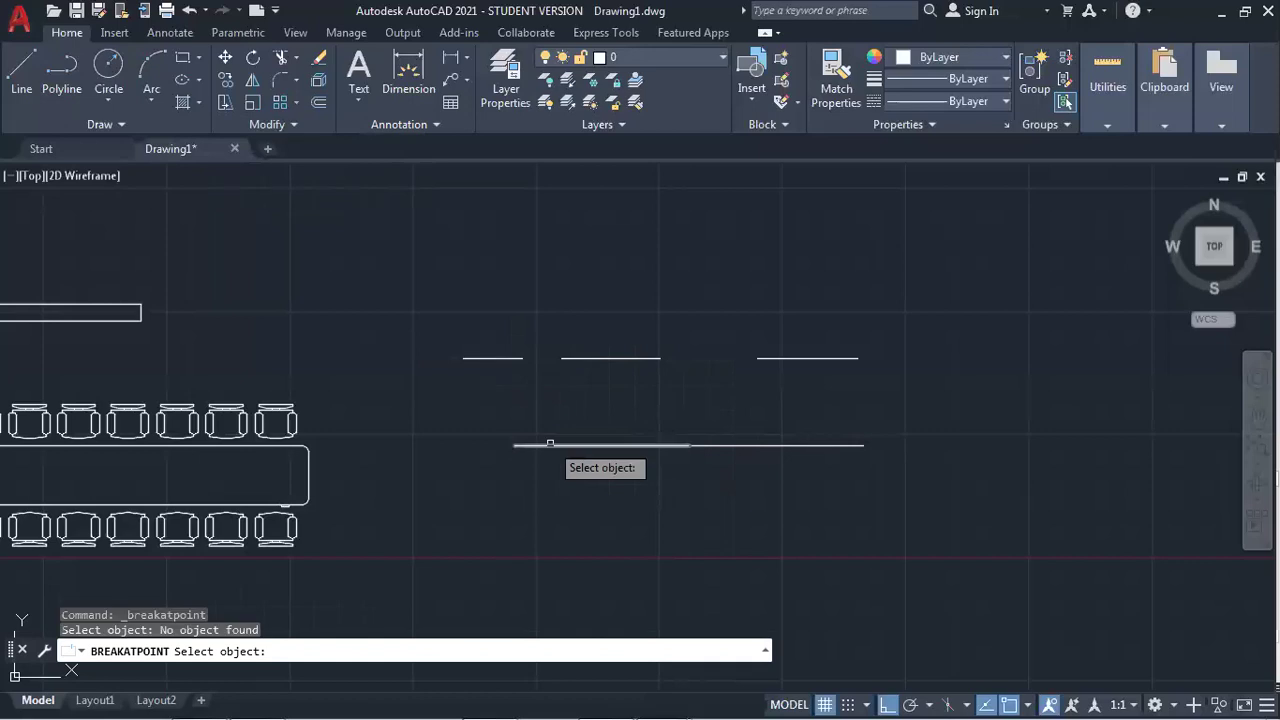
key(Return)
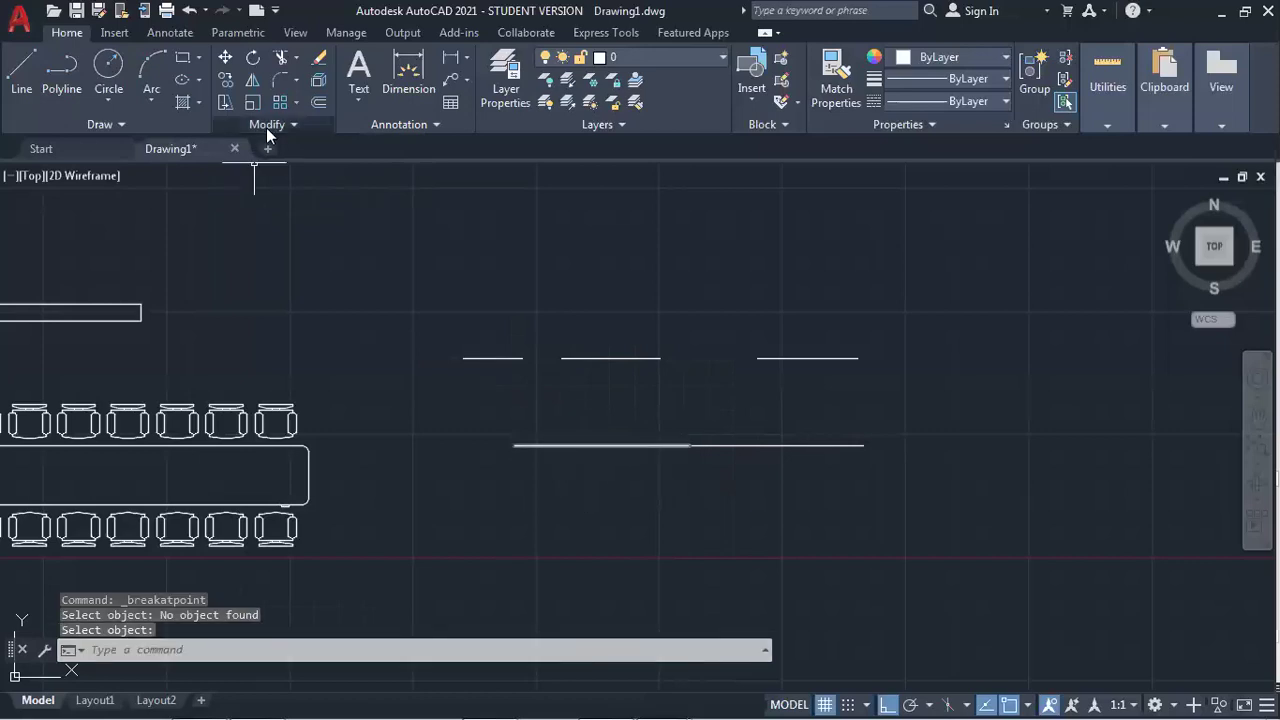
click(595, 445)
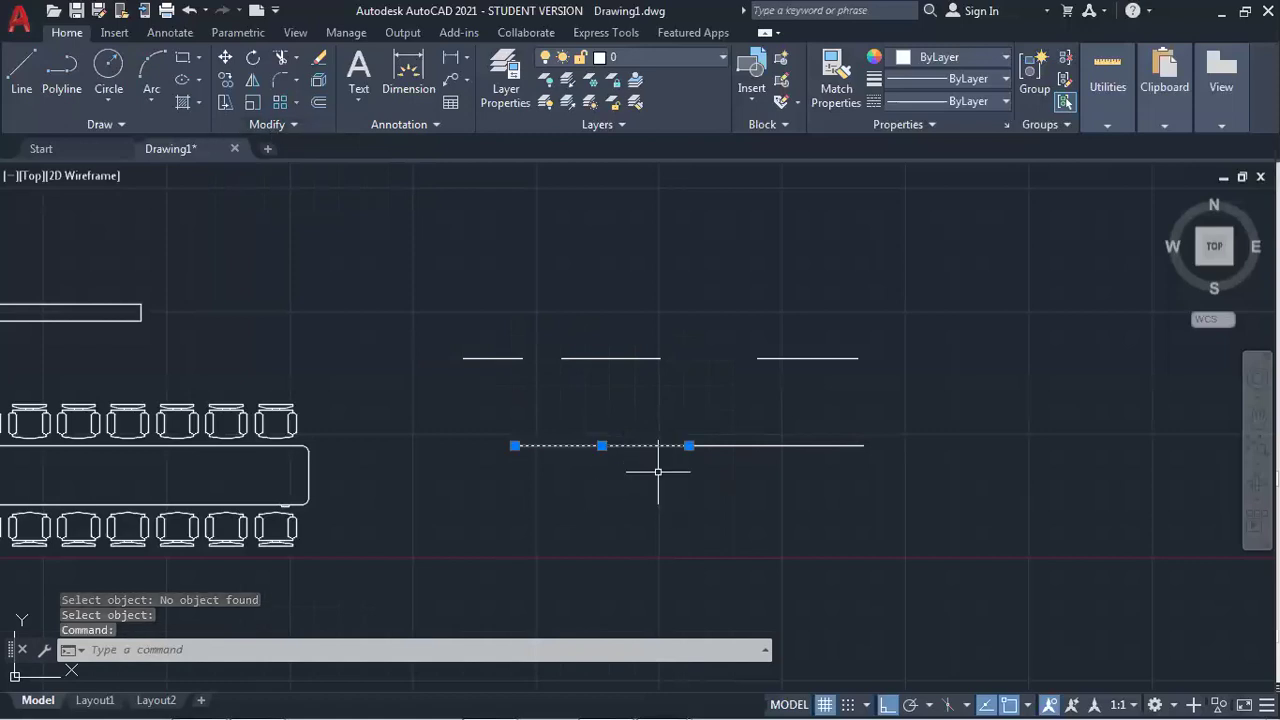
key(Escape)
Split the left half of the lower line at its midpoint with Break at Point, and select the pieces to check them.
click(245, 125)
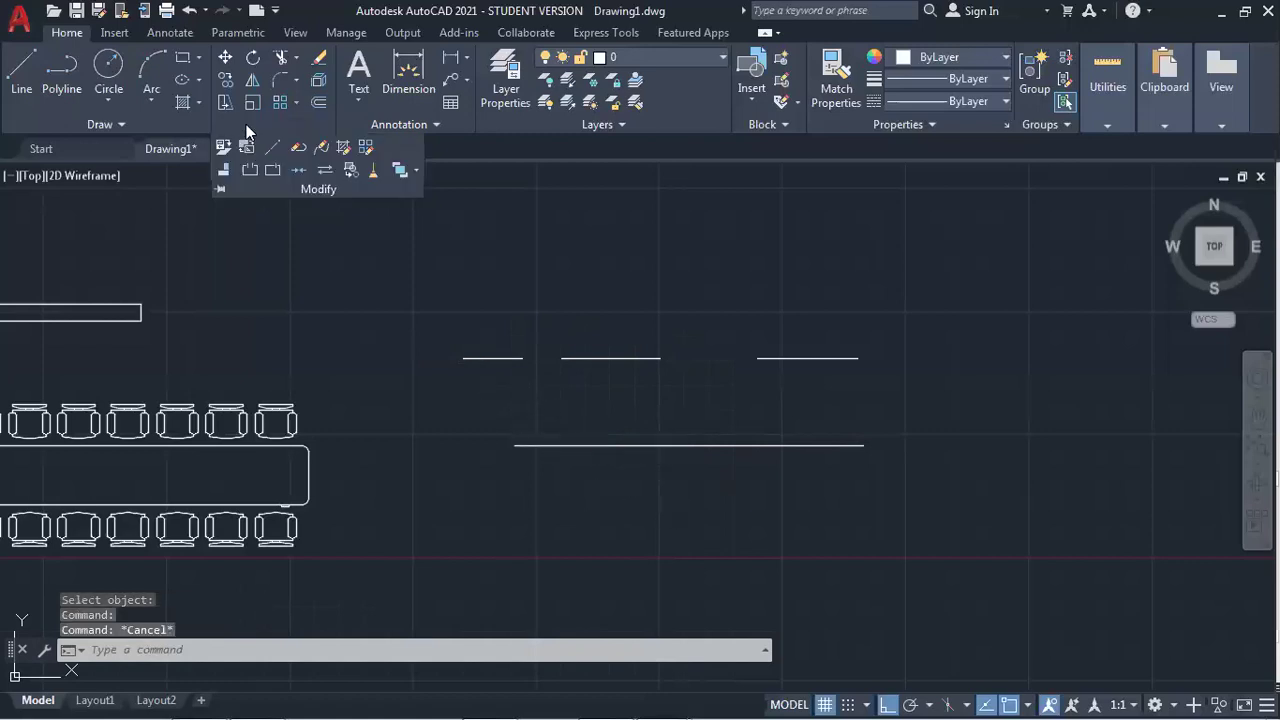
click(274, 171)
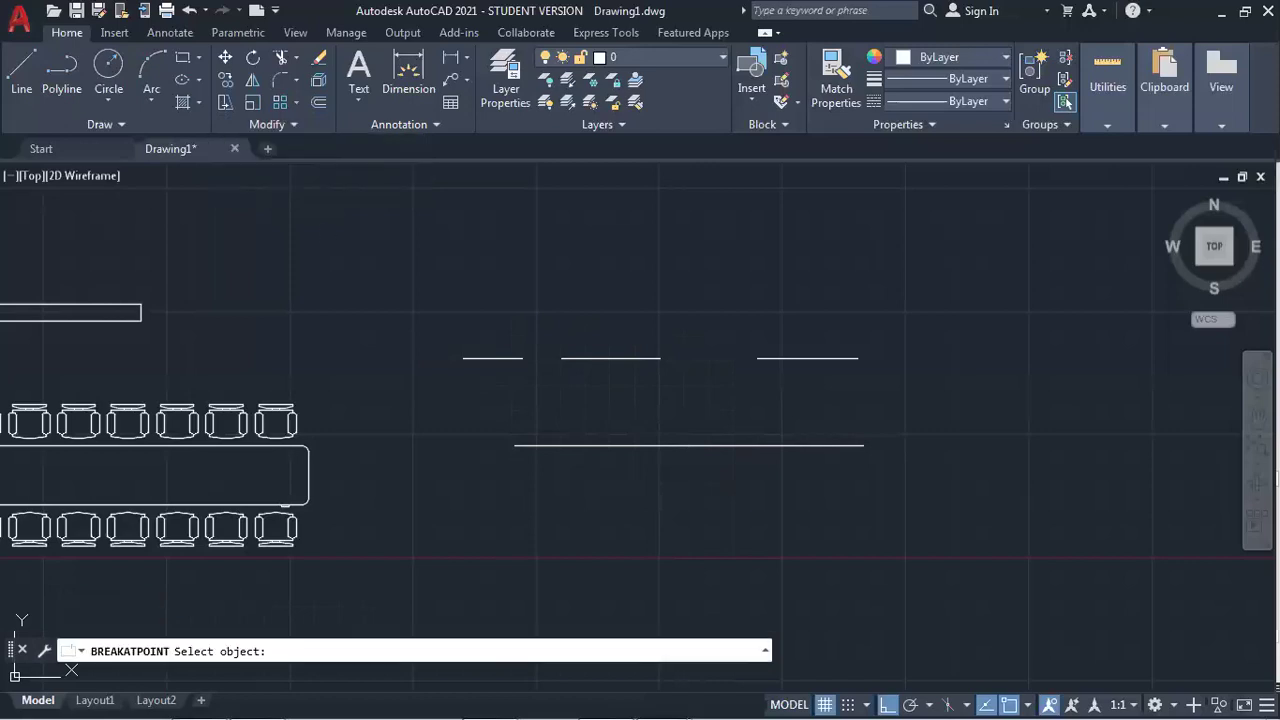
click(640, 445)
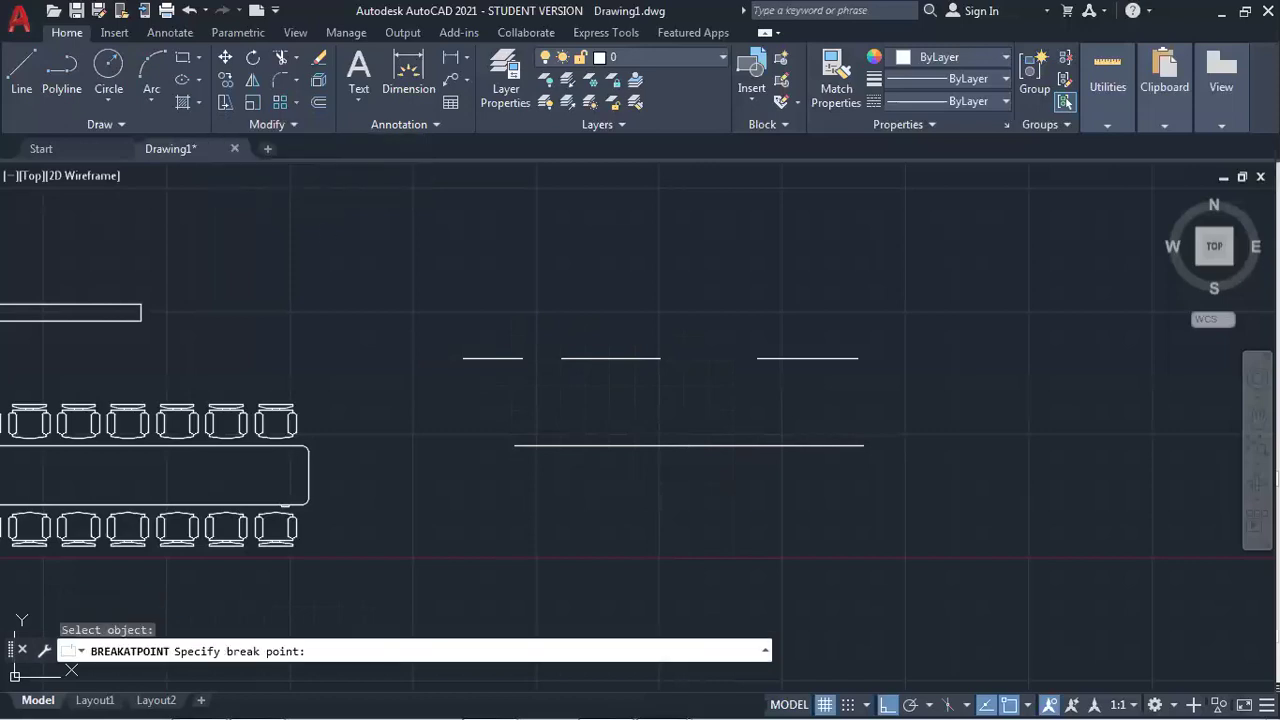
click(600, 445)
click(582, 445)
click(648, 445)
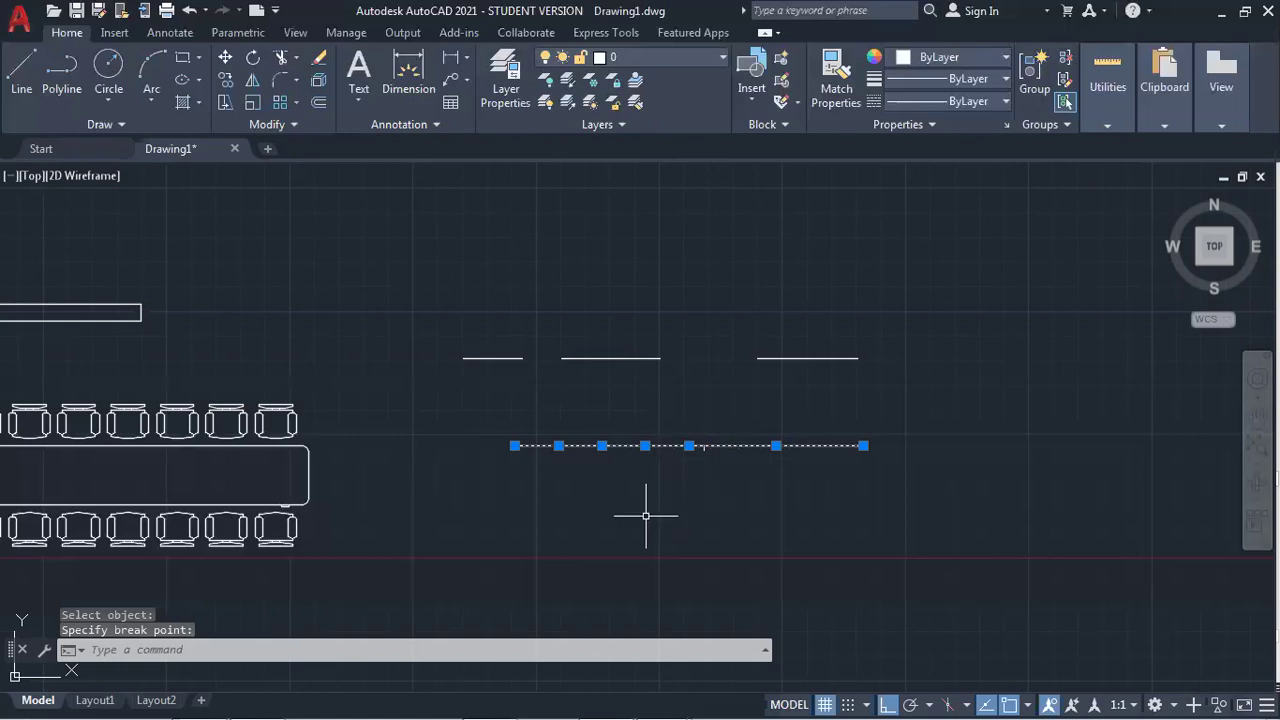
key(Escape)
key(Escape)
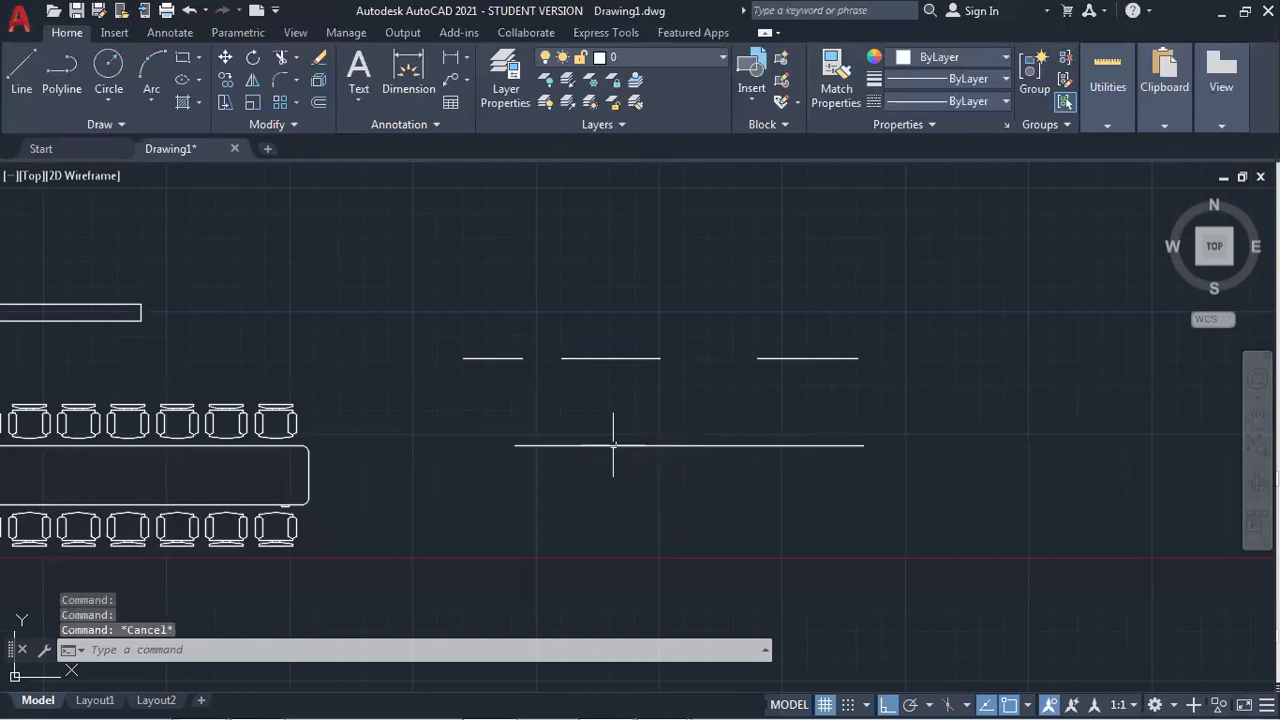
Join the three pieces of the lower horizontal line into a single line.
click(276, 124)
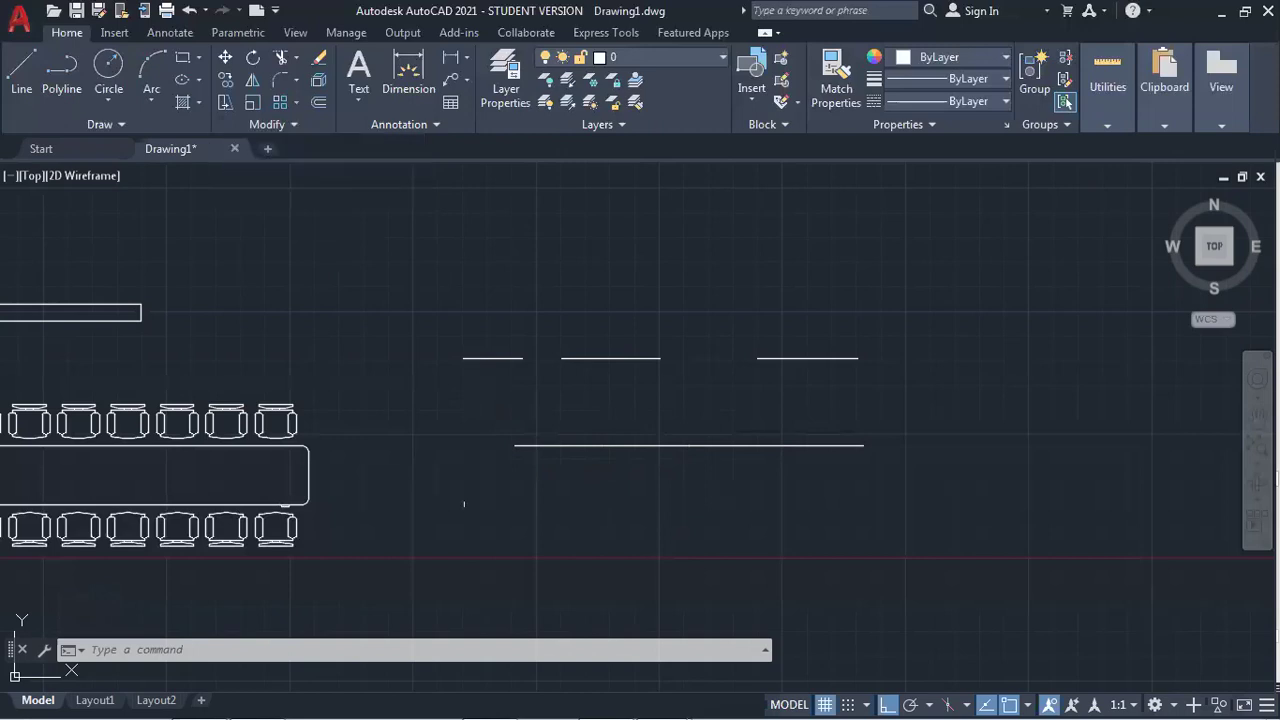
click(889, 539)
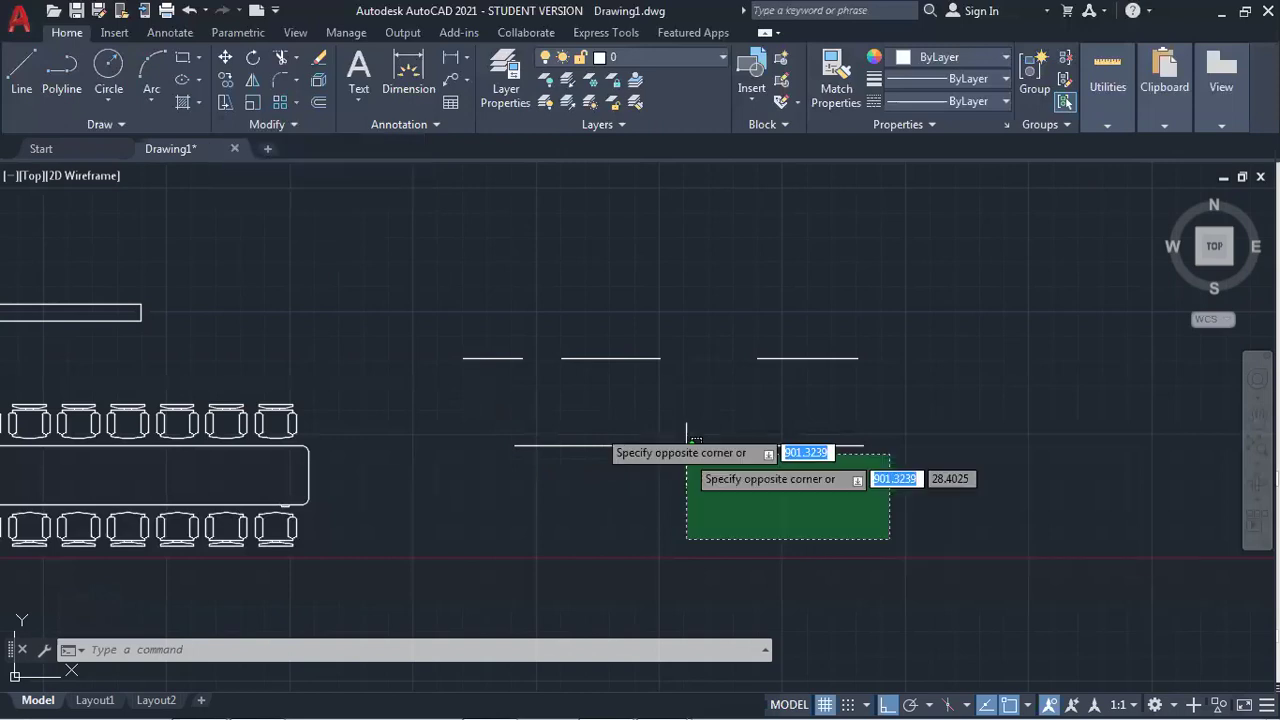
click(437, 407)
text(J)
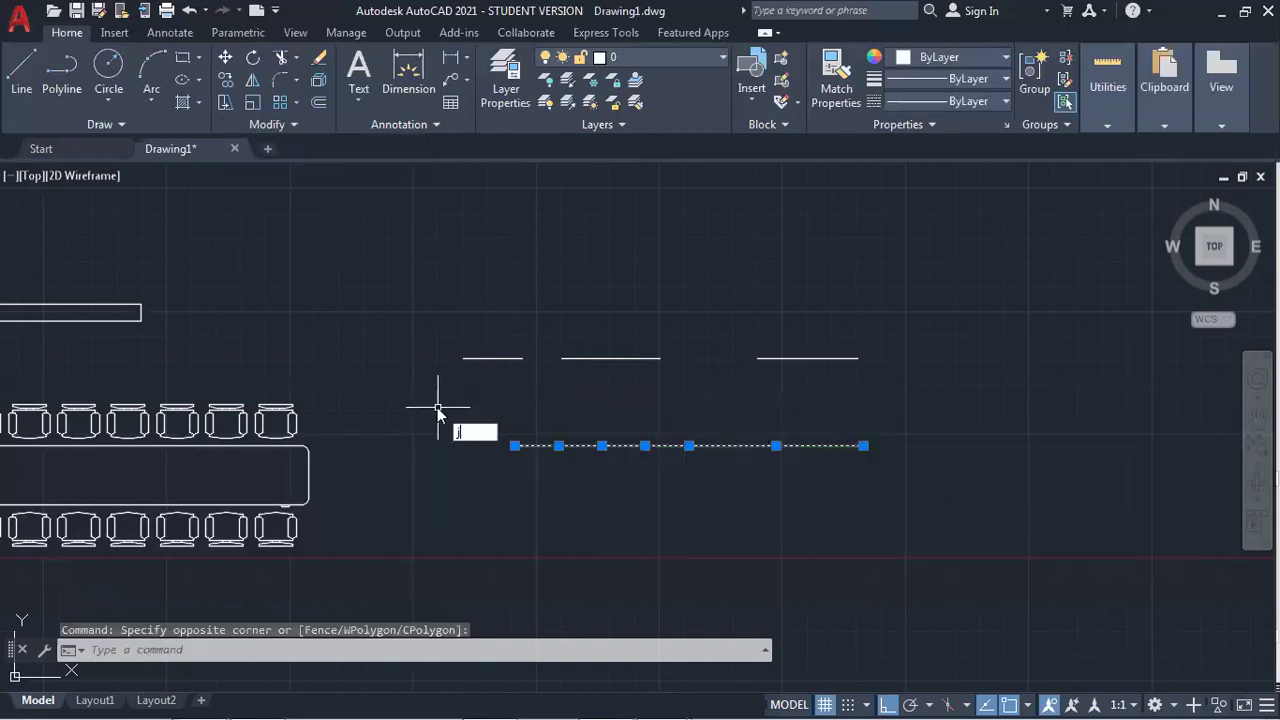
key(Return)
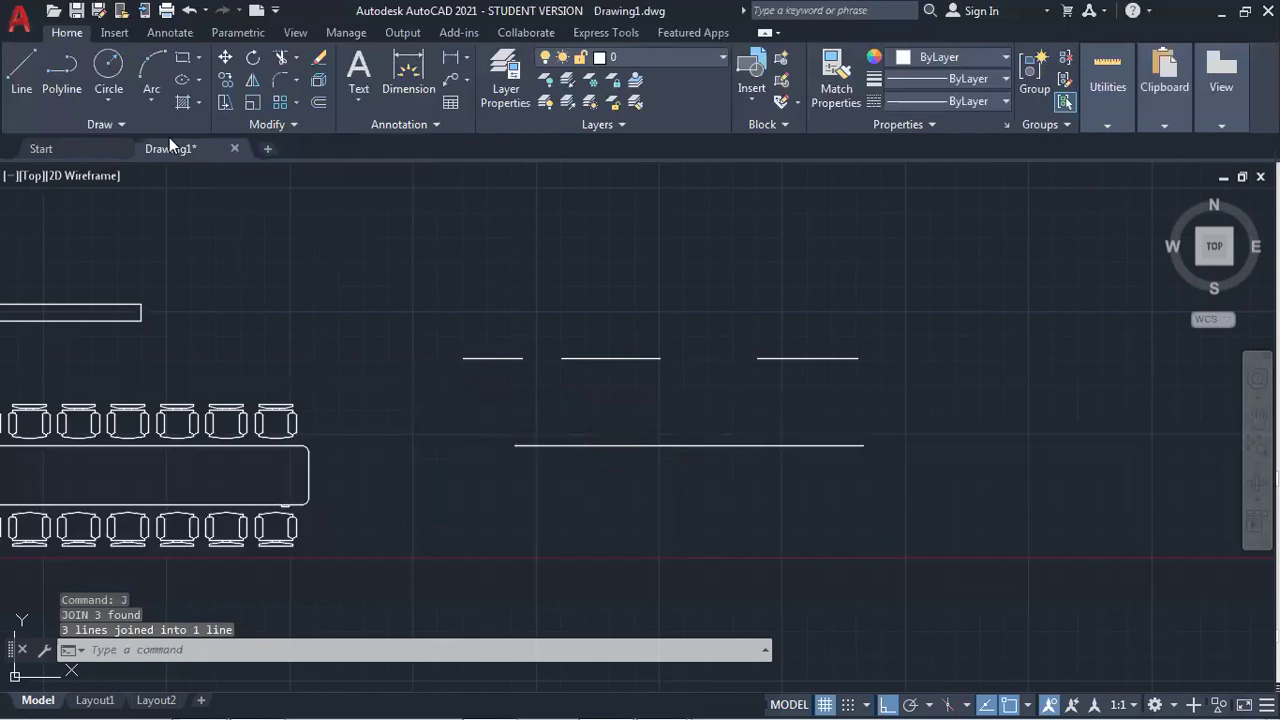
Draw an S-shaped fit-point spline below the left part of the joined horizontal line.
click(122, 125)
click(14, 147)
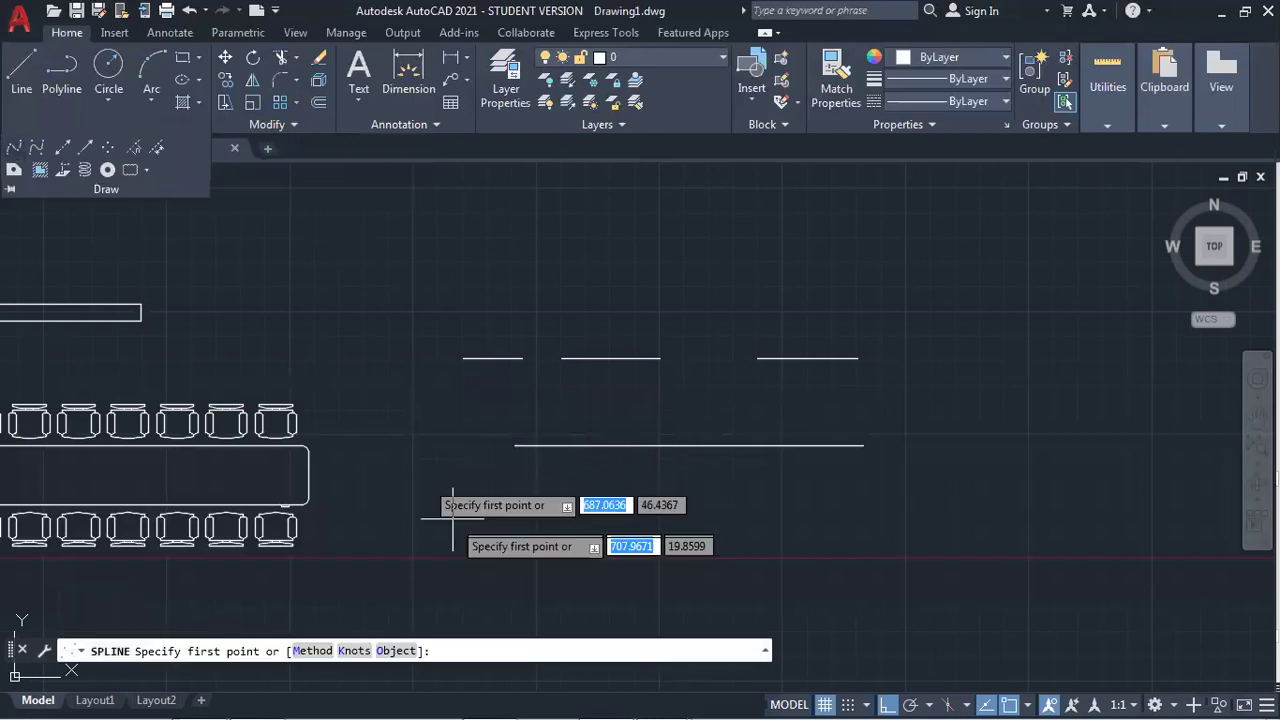
click(450, 548)
click(503, 489)
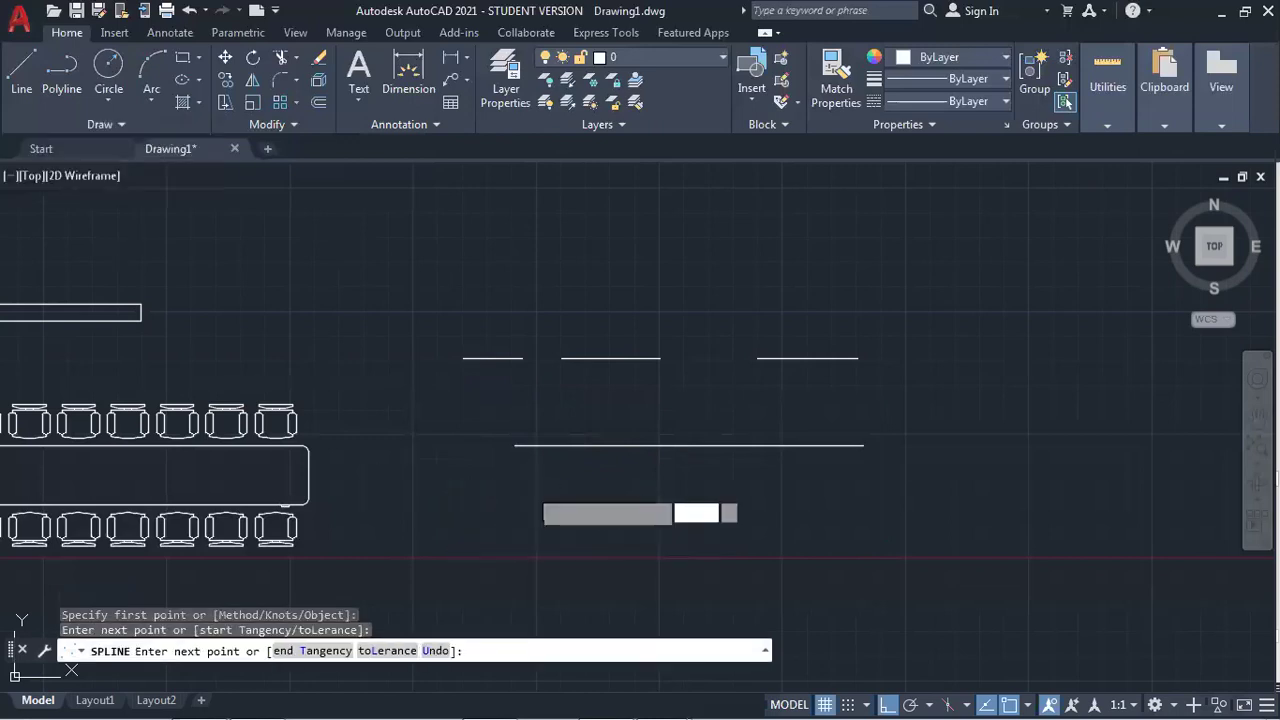
click(626, 488)
key(Return)
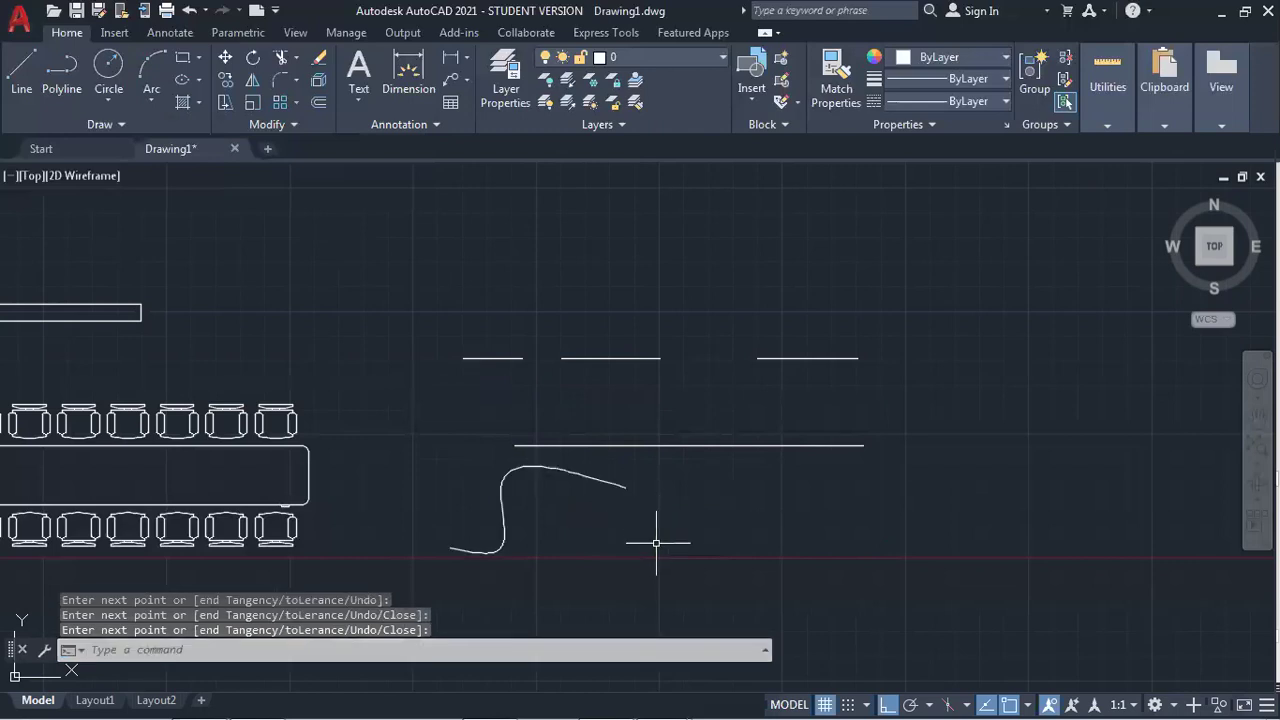
Draw a second spline to the right of the first, rising briefly and running rightward below the horizontal line.
key(Return)
click(644, 548)
click(660, 507)
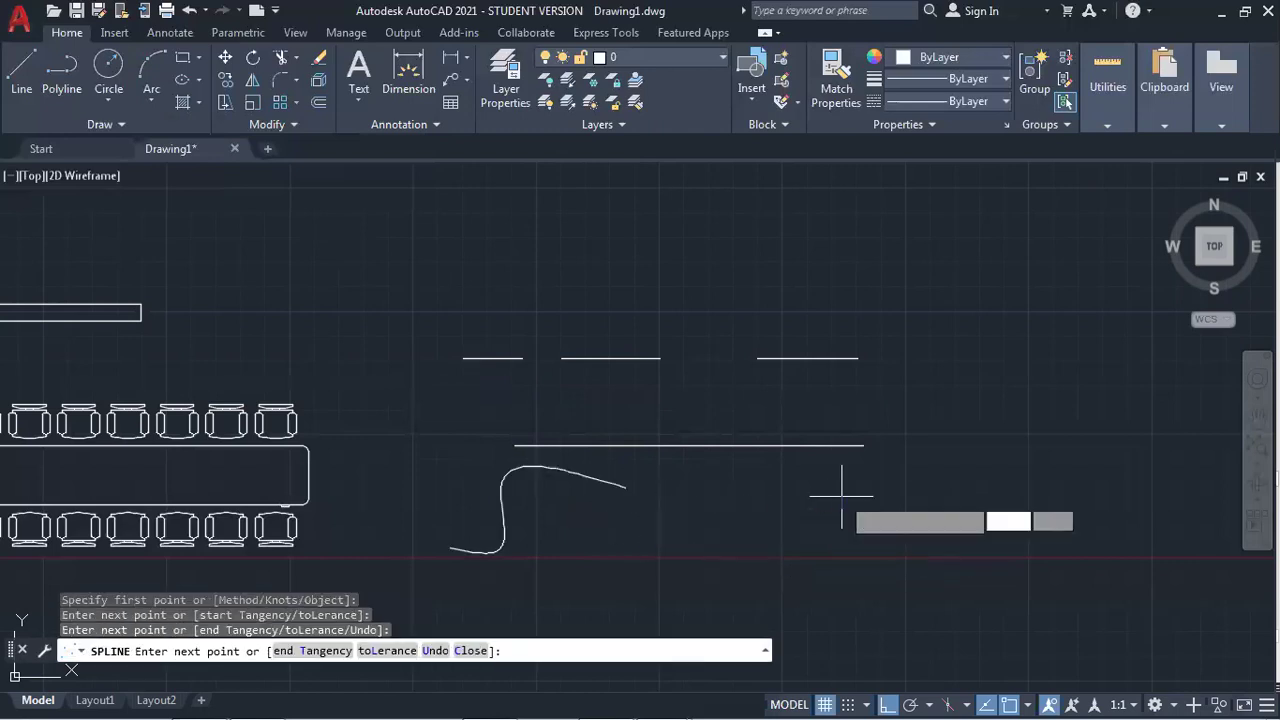
click(914, 508)
key(Return)
Draw a connecting spline from the second spline's lower start to the first spline's right endpoint.
key(Return)
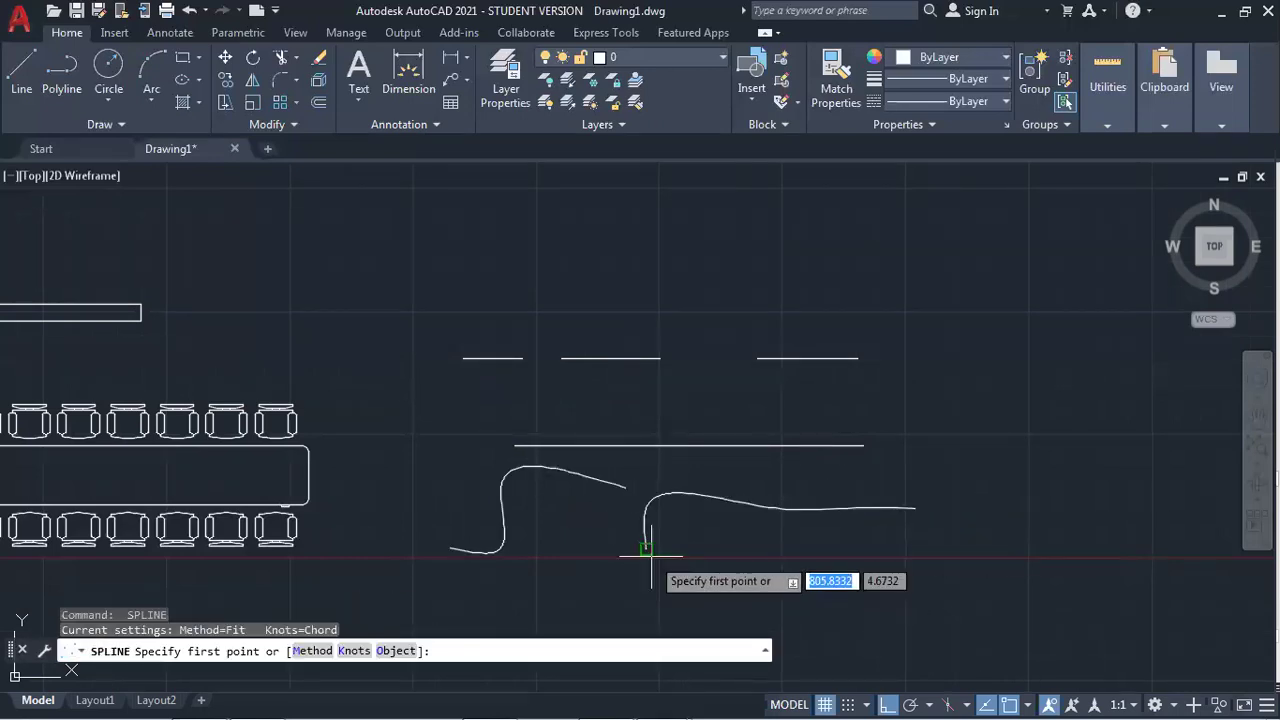
click(646, 549)
click(617, 558)
click(612, 531)
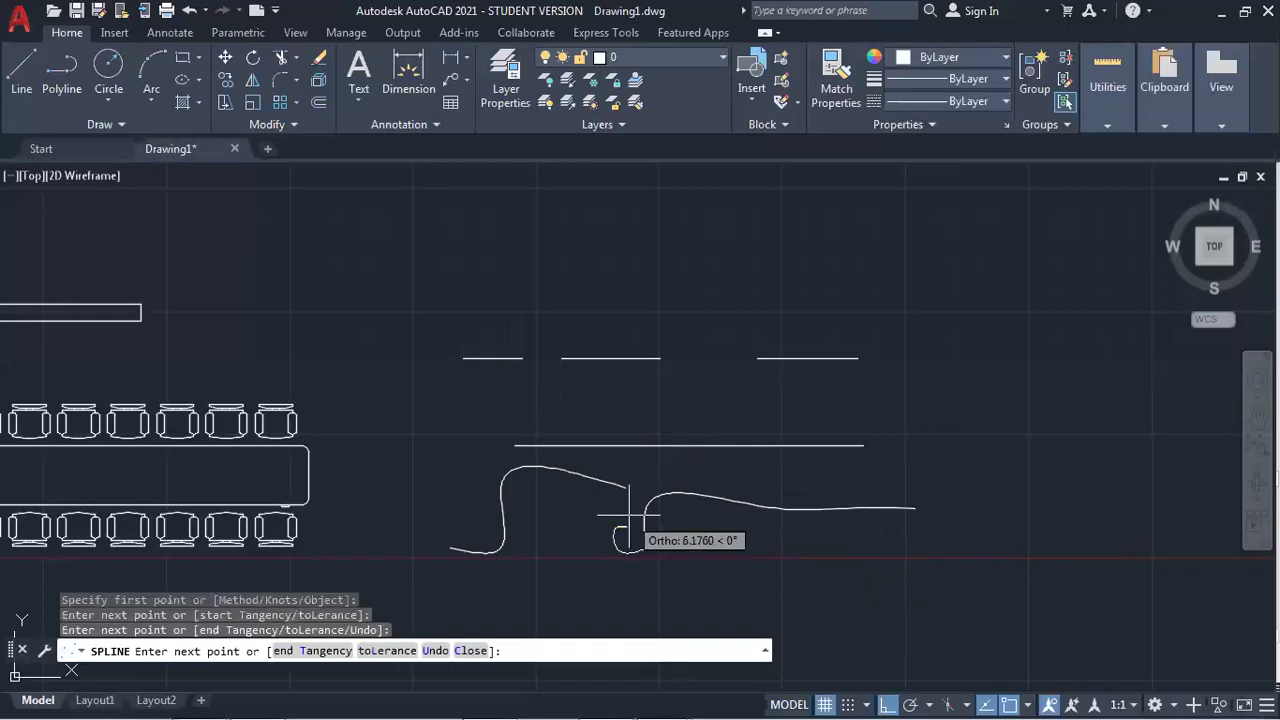
click(624, 489)
key(Return)
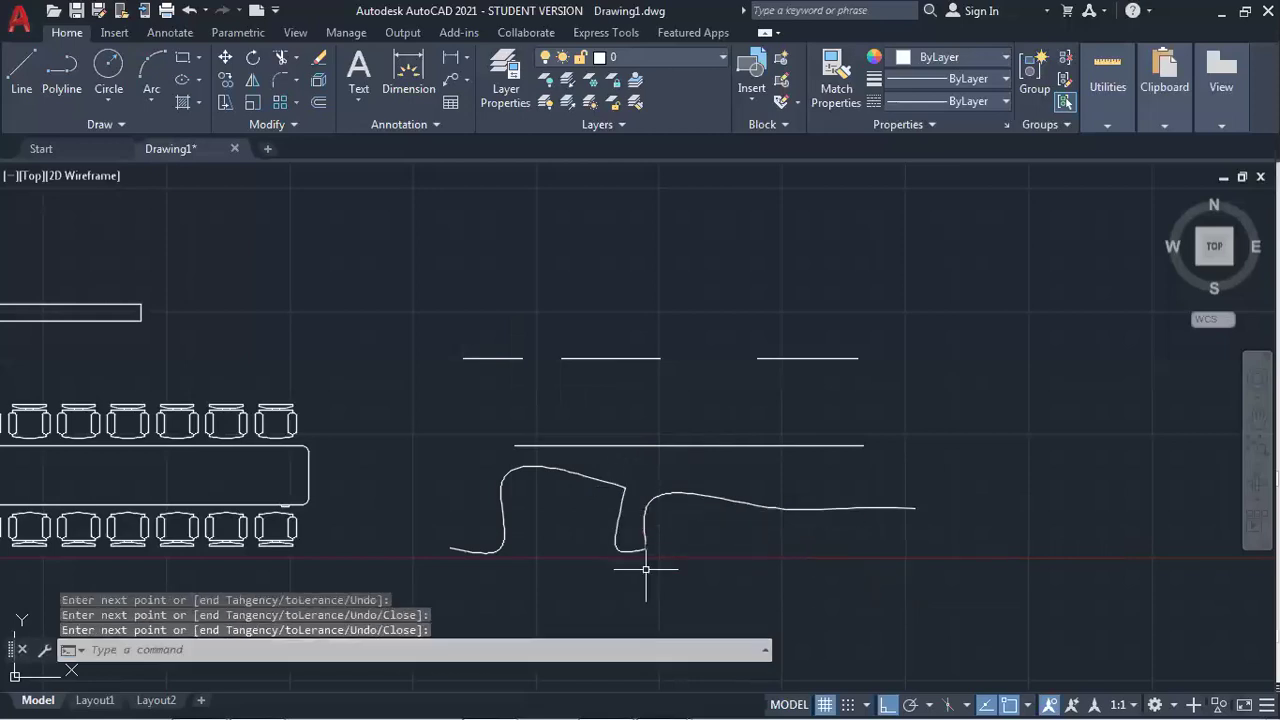
Join the three connected splines into one, and select the result to check it.
click(642, 522)
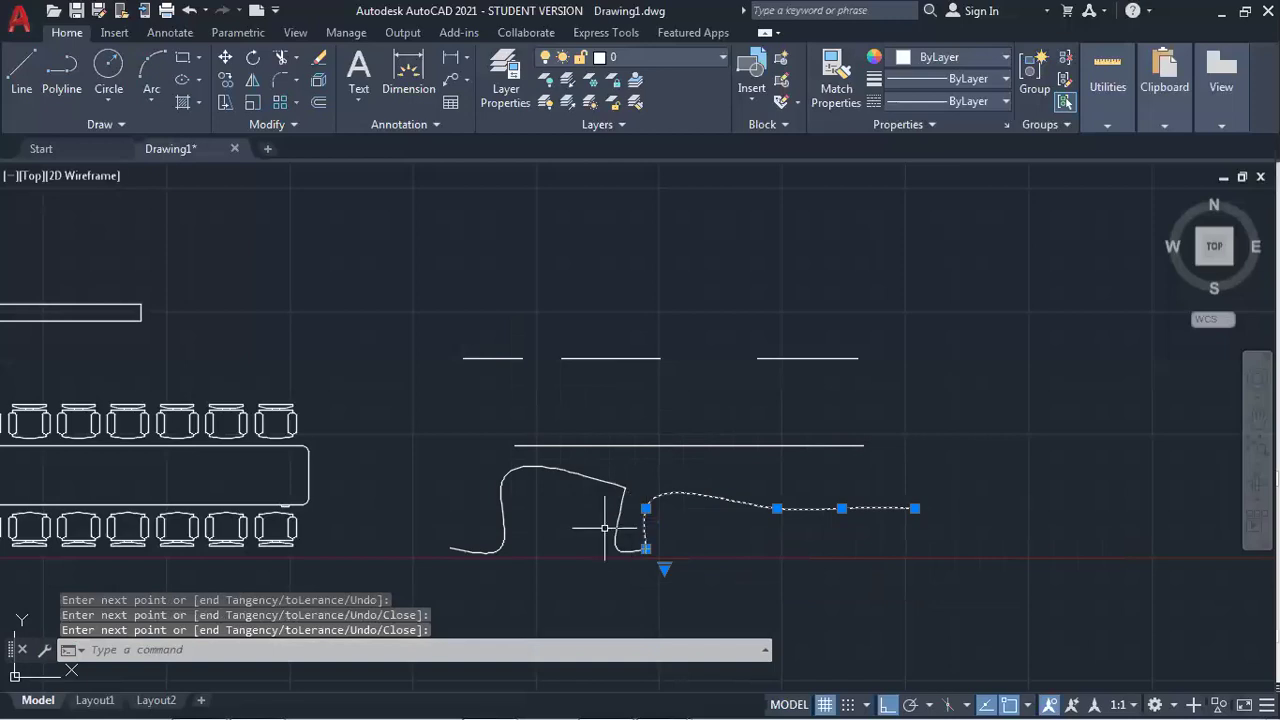
click(594, 478)
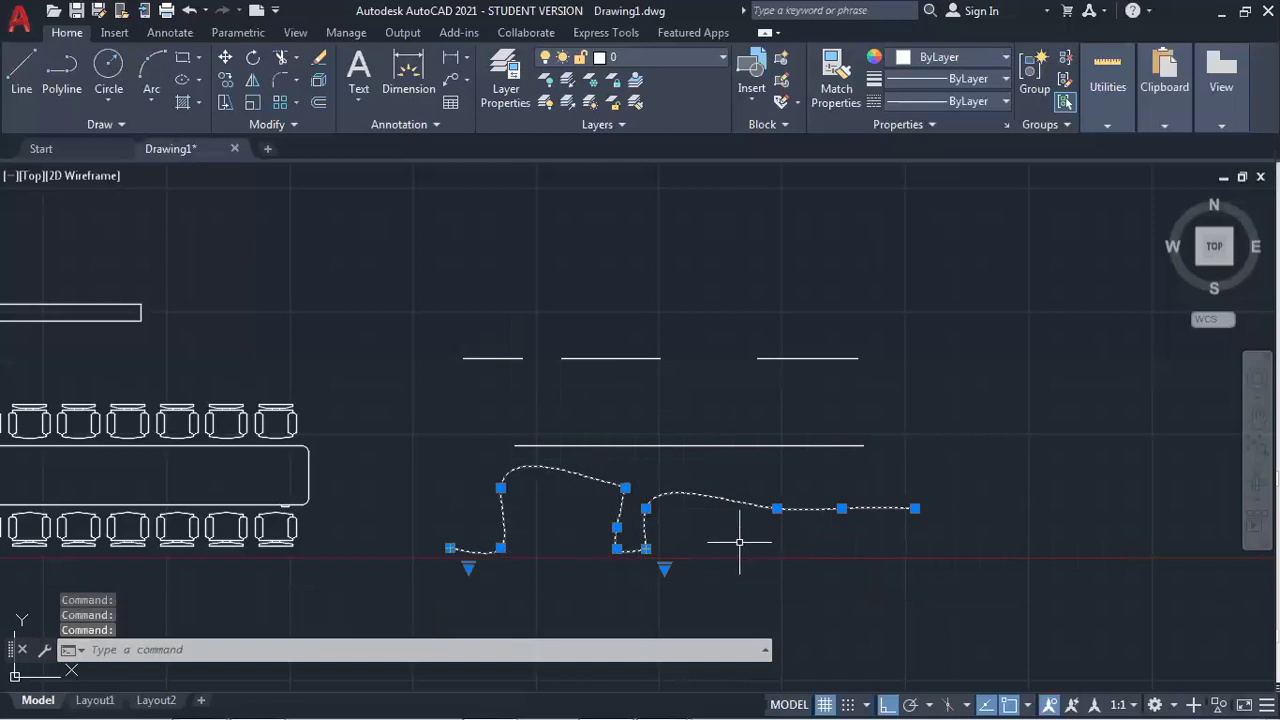
text(j)
key(Return)
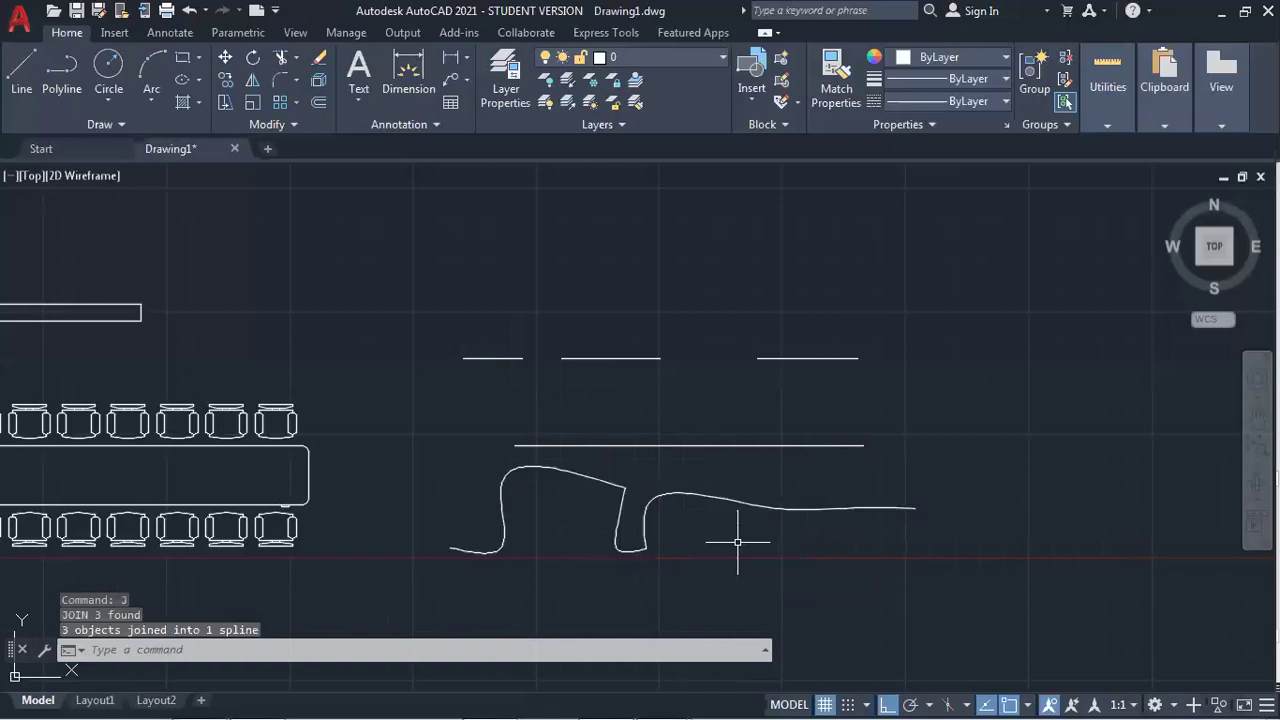
click(670, 498)
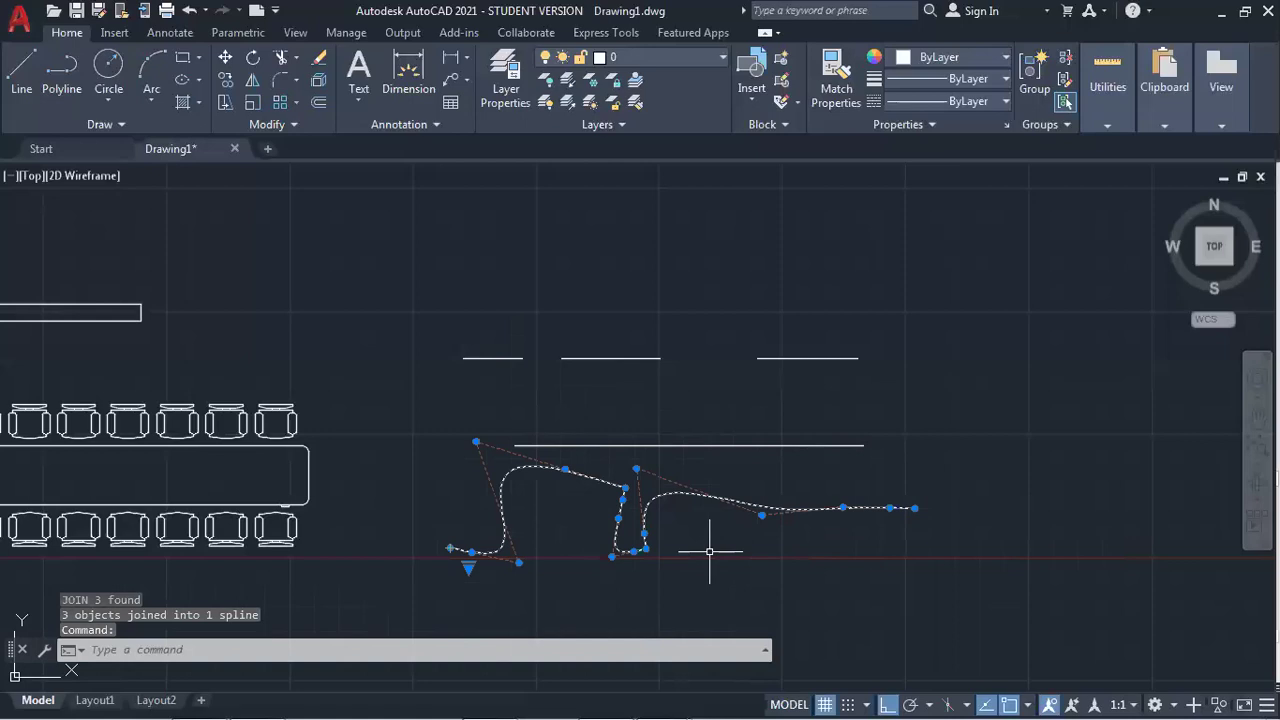
key(Escape)
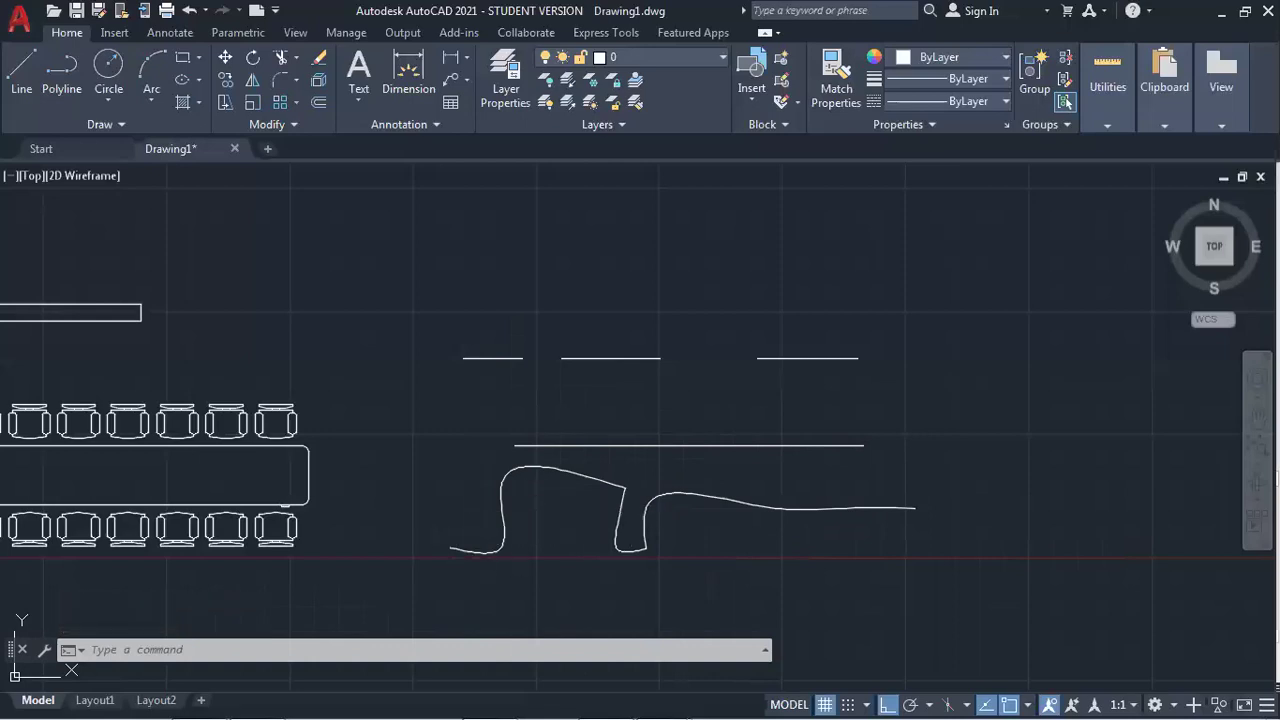
Draw a large S-shaped fit-point spline above the broken line pieces.
click(295, 125)
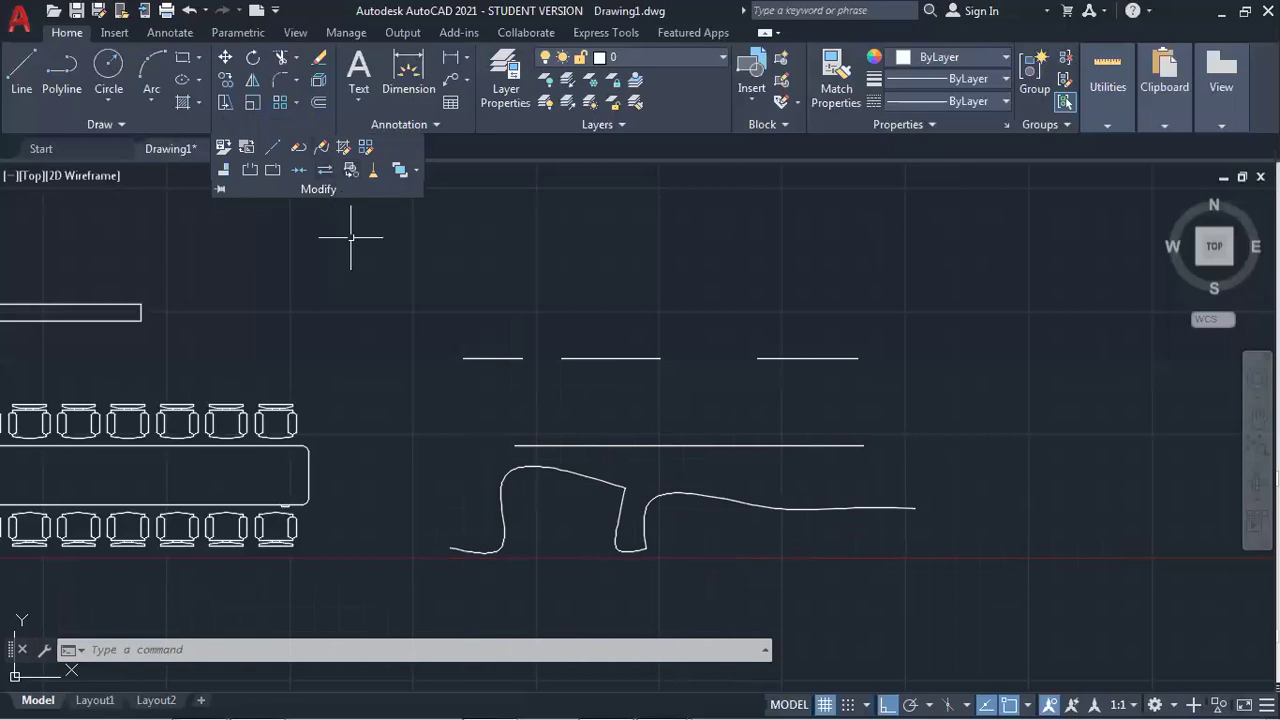
click(86, 122)
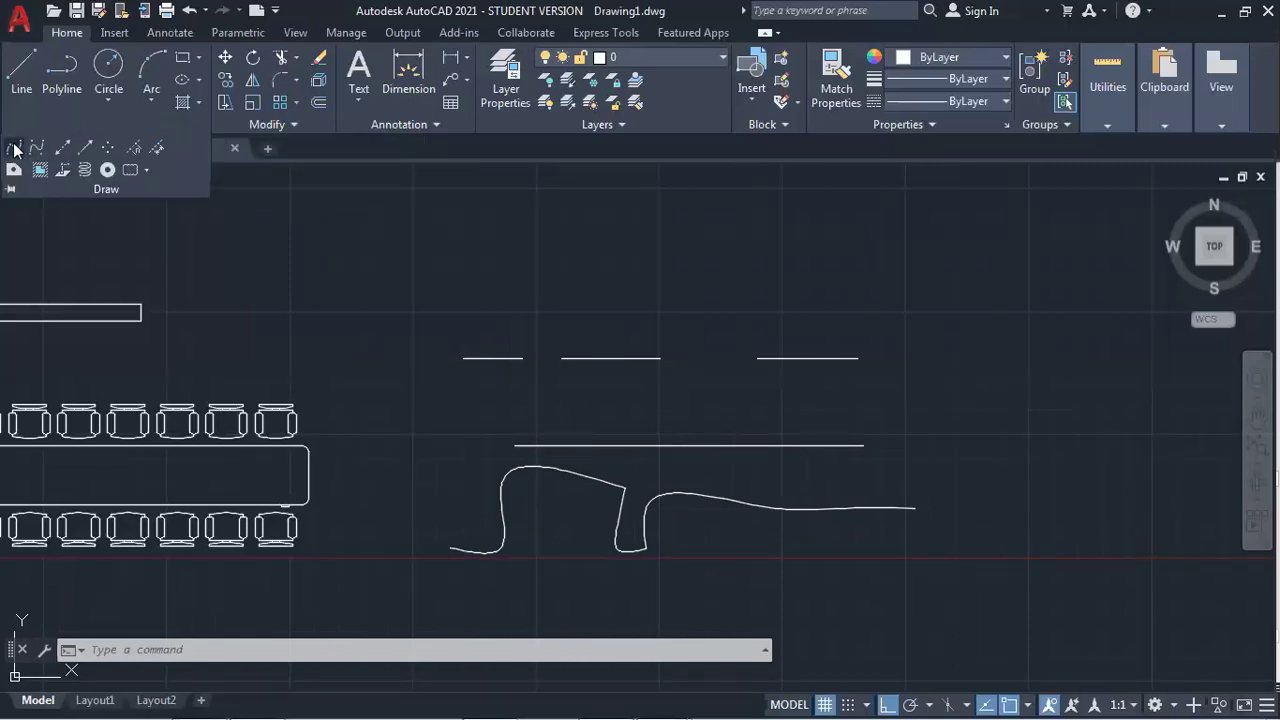
click(15, 148)
click(410, 314)
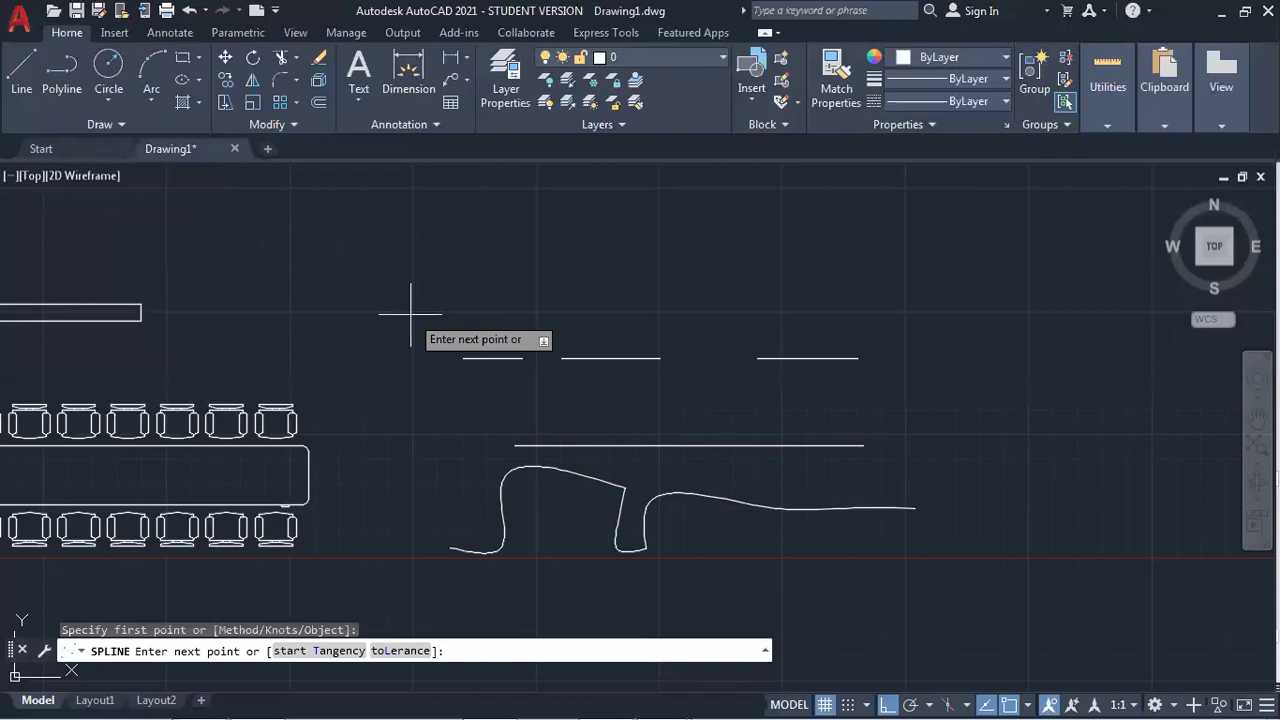
click(536, 298)
click(630, 211)
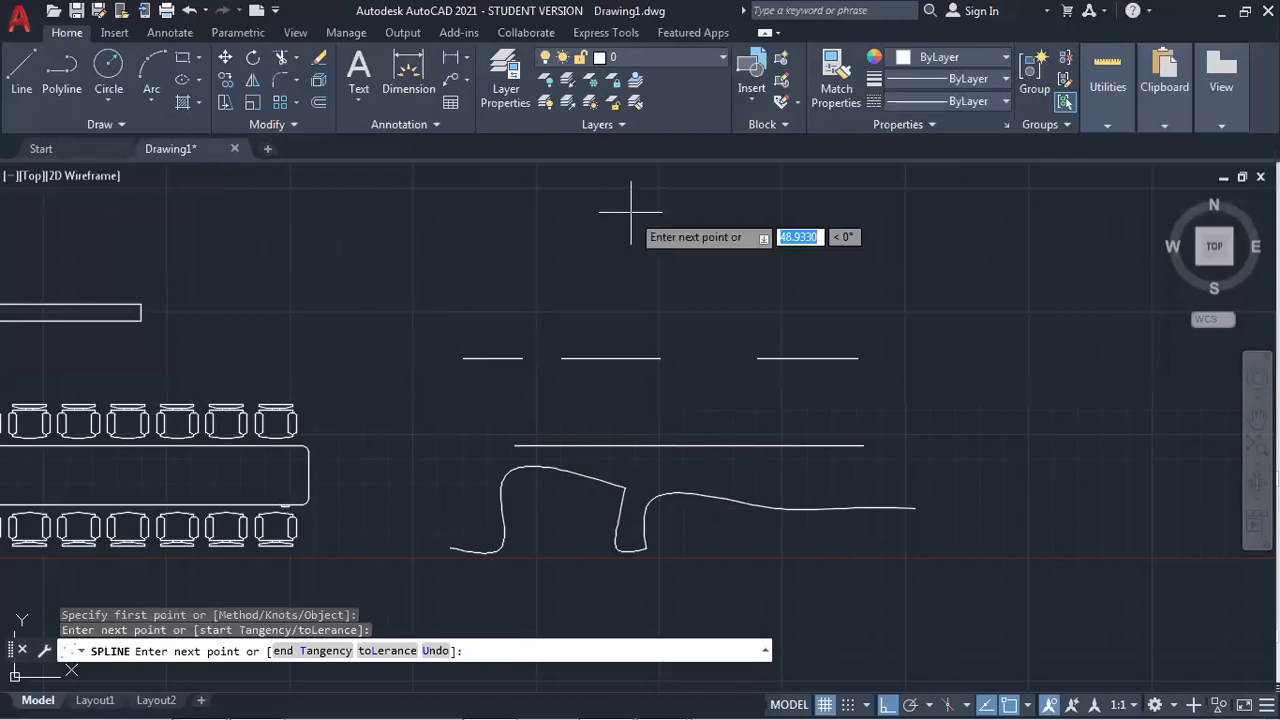
click(736, 250)
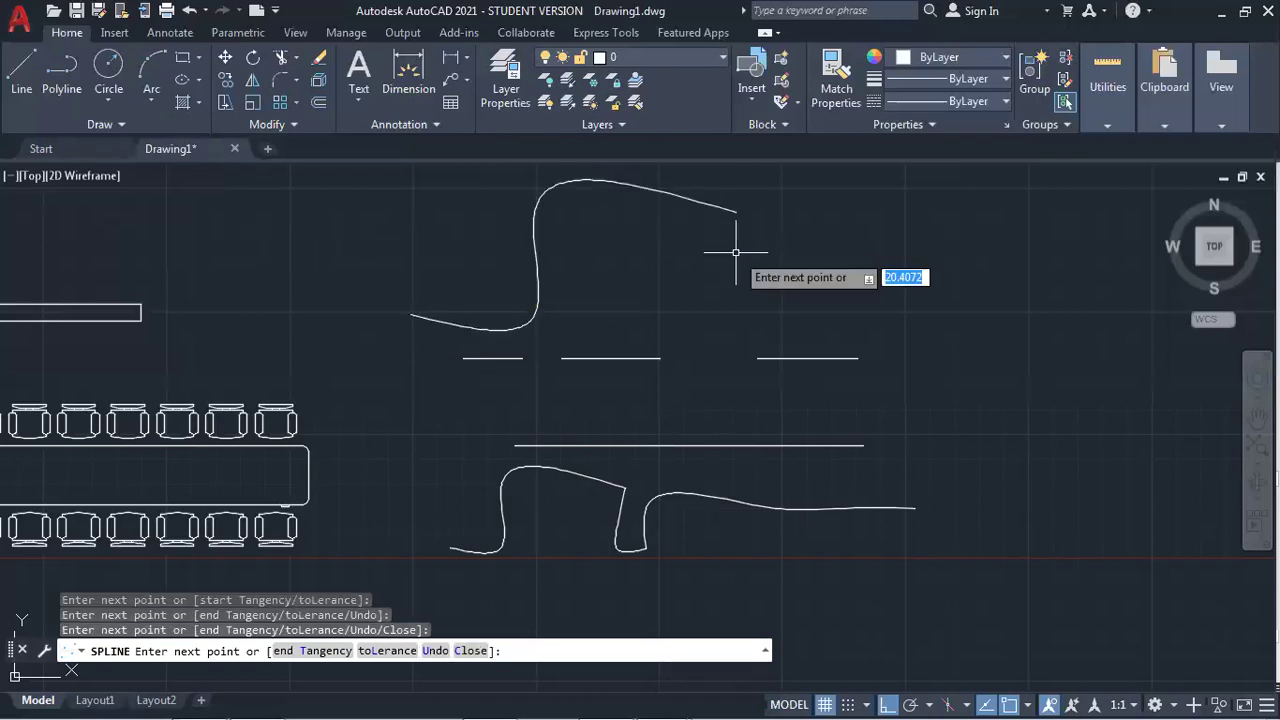
key(Return)
Reverse the direction of the upper spline, and select it to check where it starts.
click(425, 324)
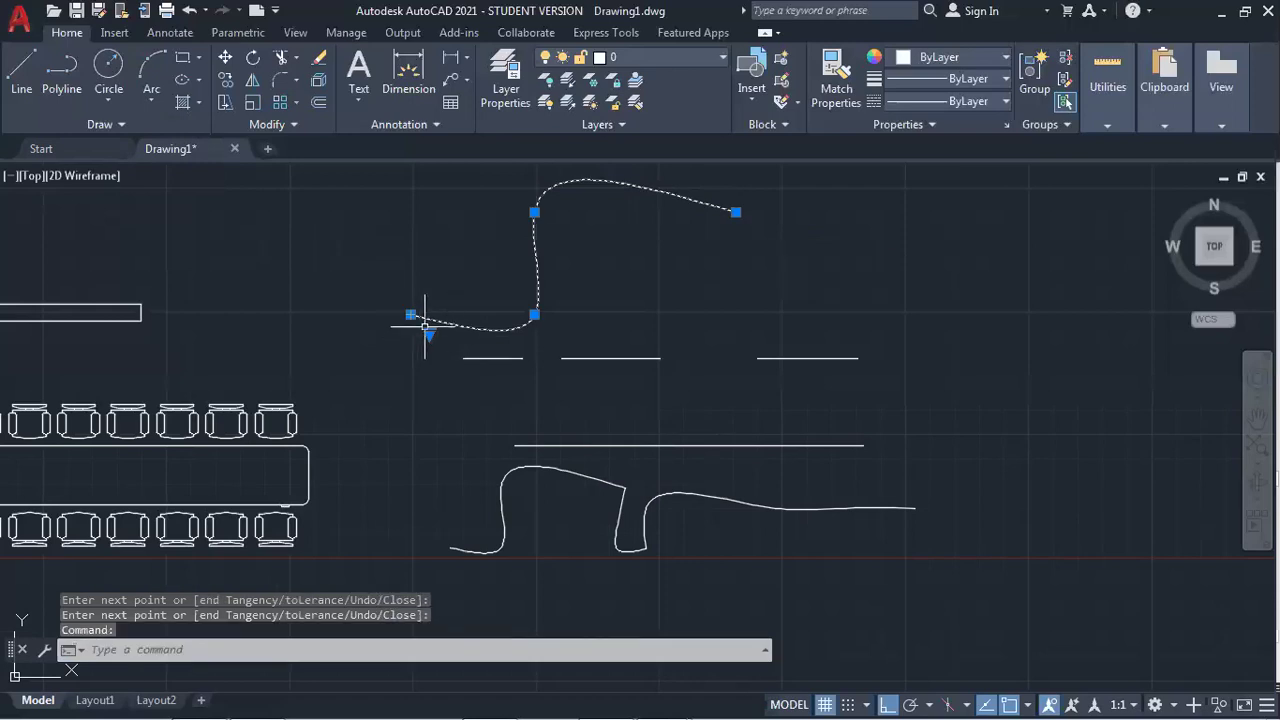
click(1082, 122)
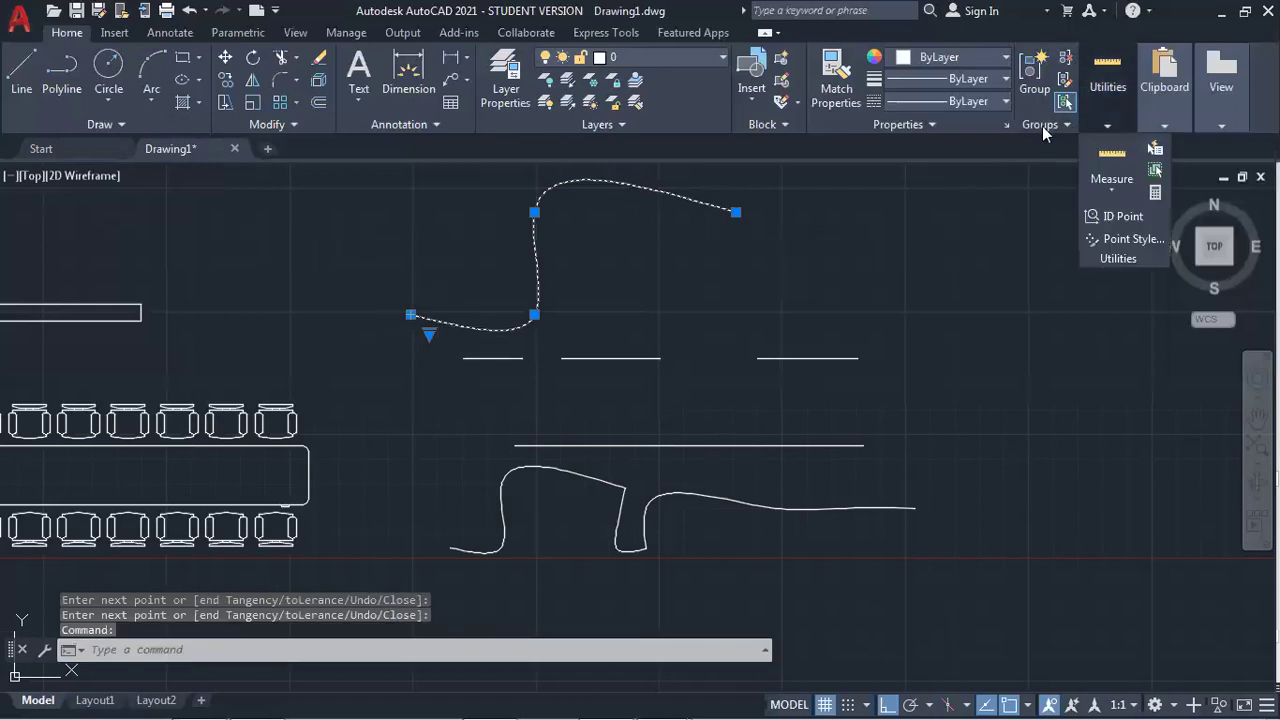
mouse_move(412, 297)
mouse_down()
mouse_move(440, 340)
mouse_move(455, 320)
mouse_move(428, 302)
mouse_up()
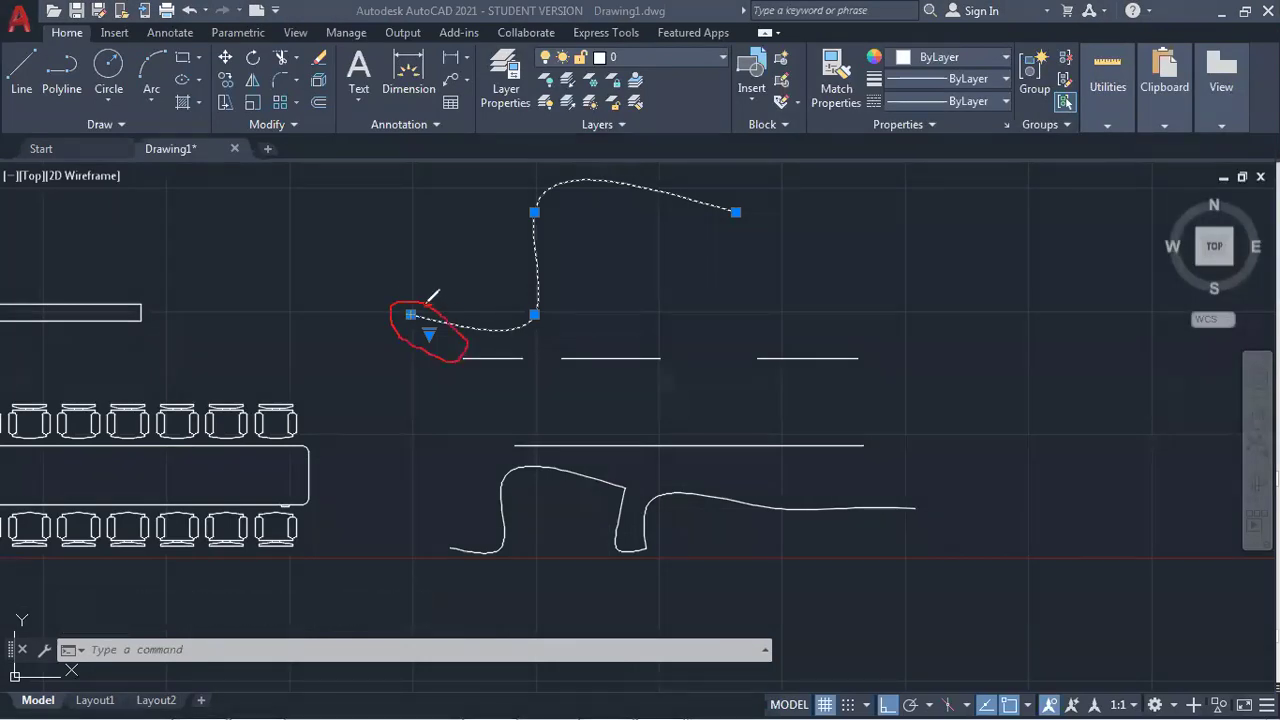
drag(368, 390, 403, 343)
mouse_move(758, 240)
mouse_down()
mouse_move(738, 177)
mouse_move(704, 238)
mouse_move(757, 242)
mouse_up()
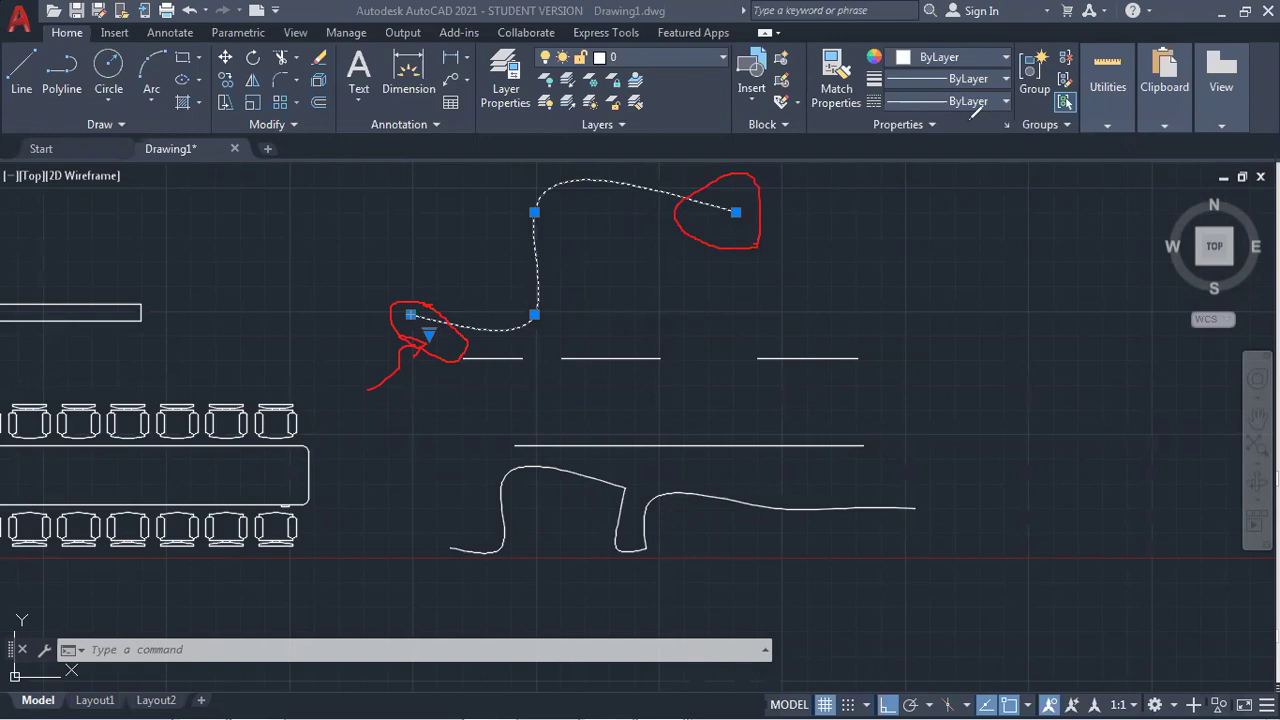
click(286, 126)
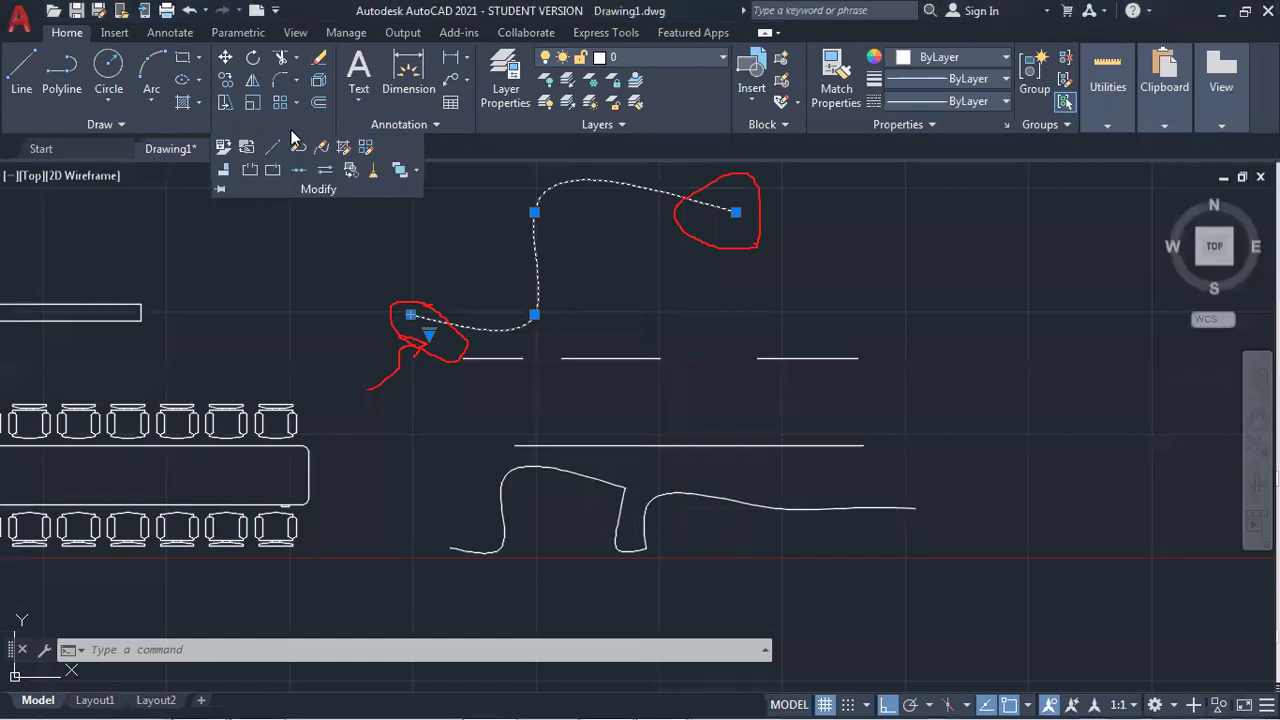
click(322, 176)
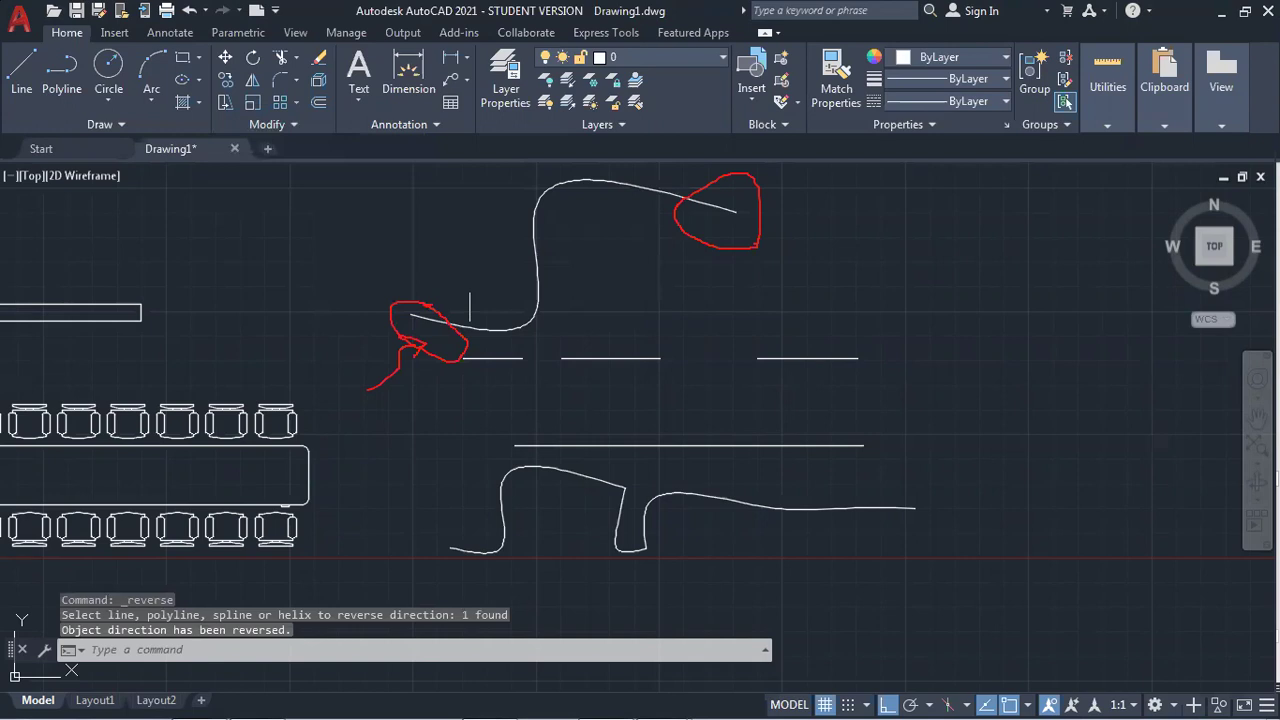
click(499, 330)
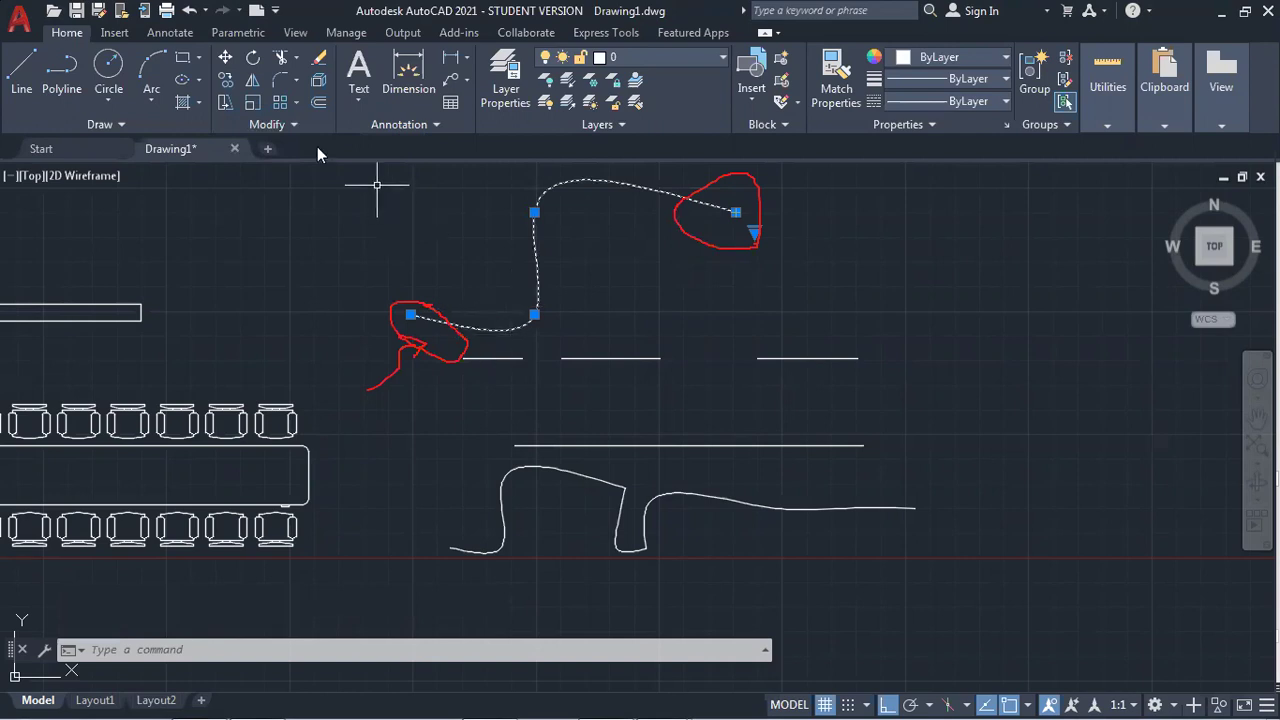
Reverse the upper spline once more to restore its original direction, and select it to check its start point.
click(294, 126)
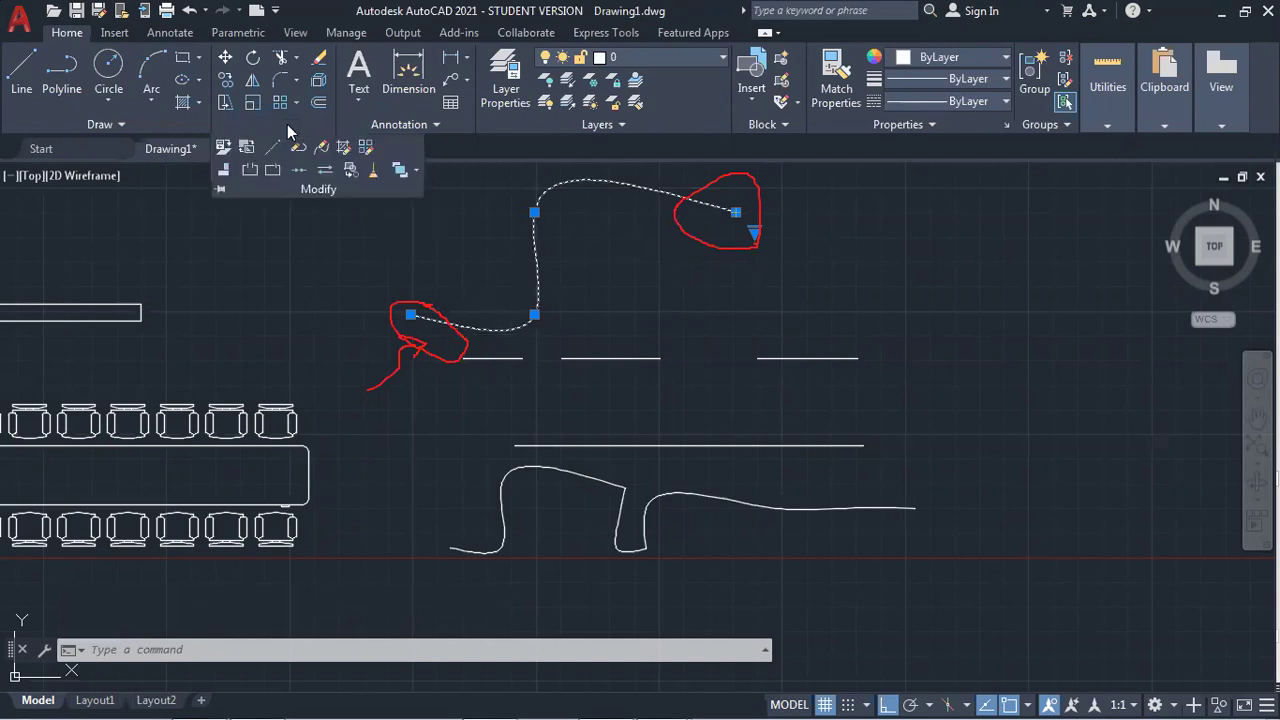
click(328, 171)
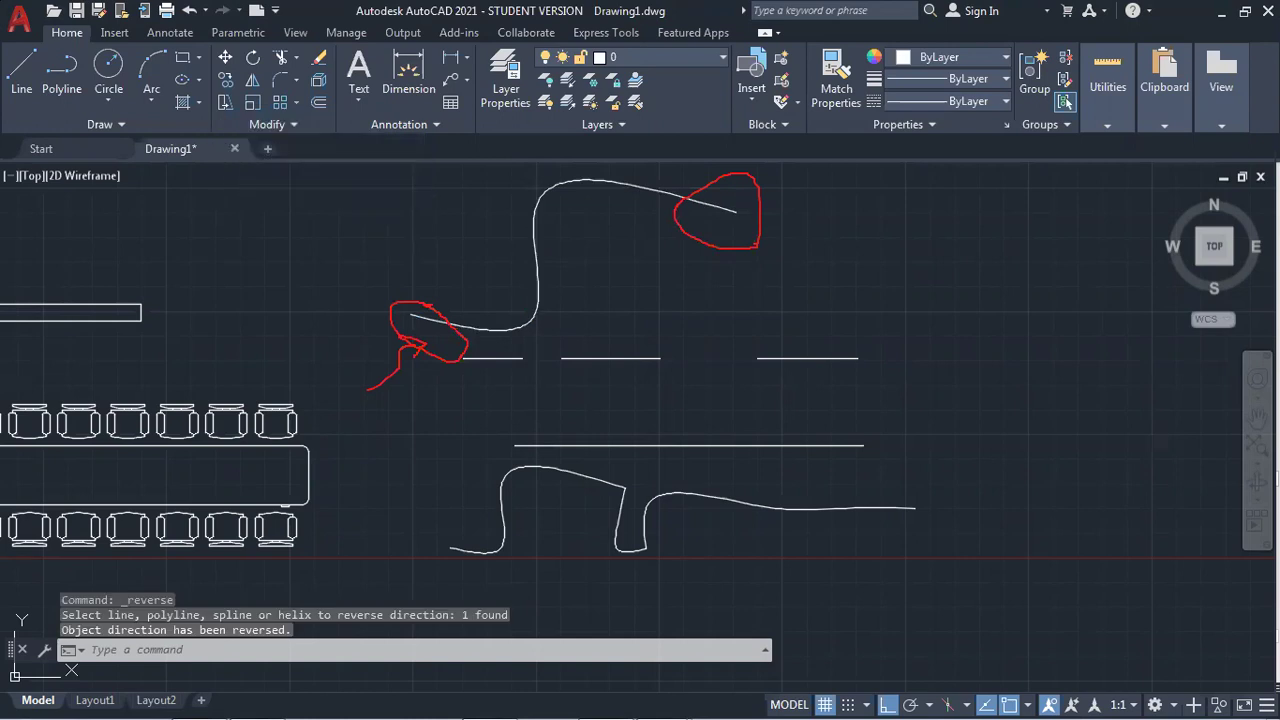
click(497, 329)
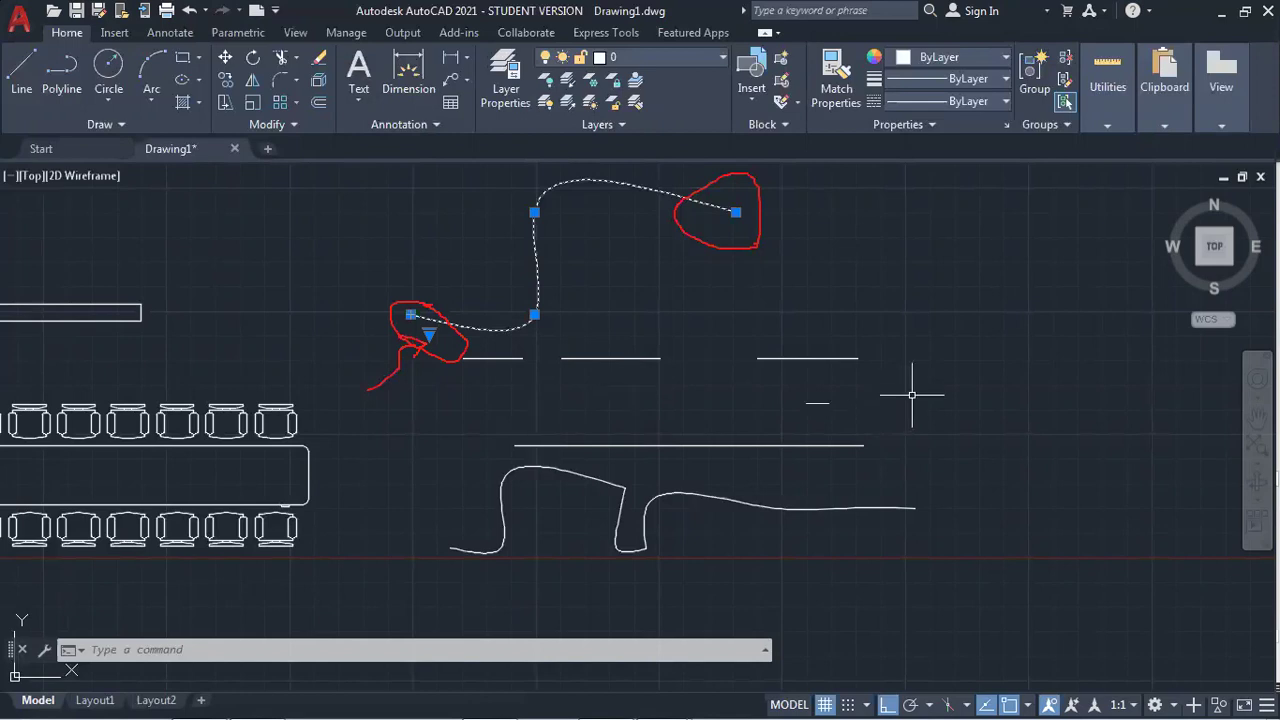
Select the joined lower spline along with the upper one and reverse the direction of both splines.
click(580, 477)
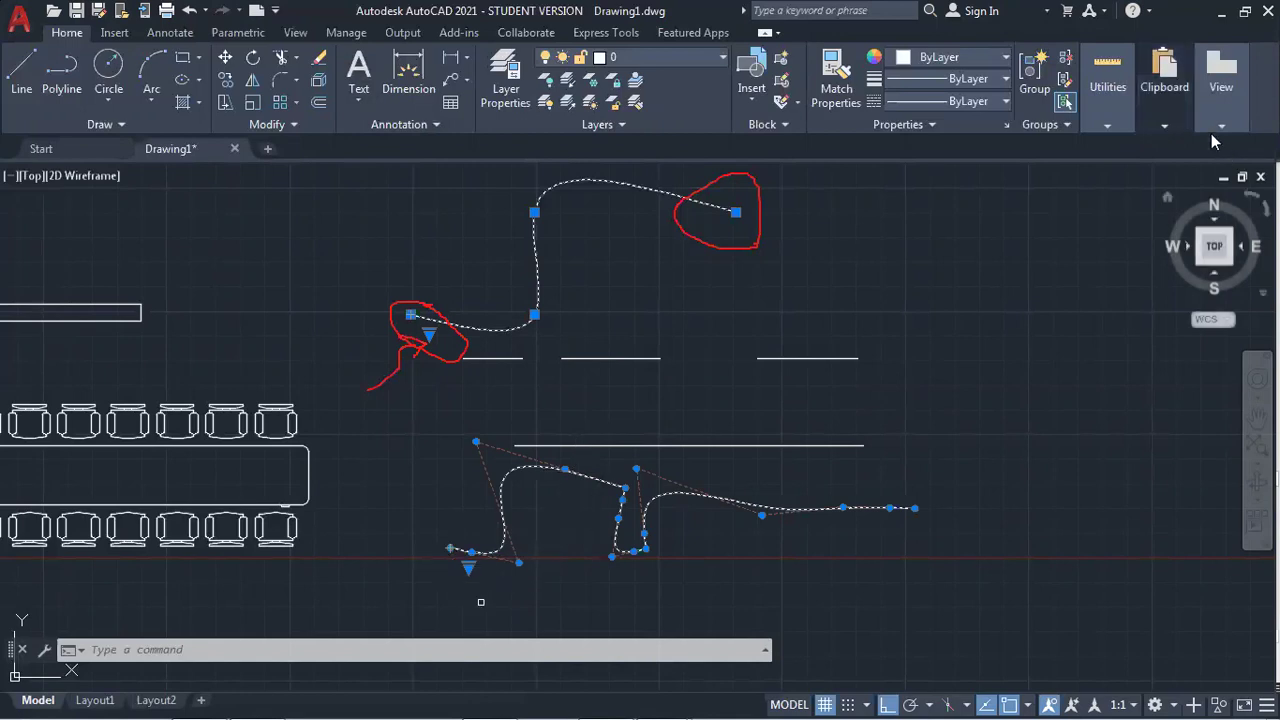
mouse_move(458, 531)
mouse_down()
mouse_move(520, 597)
mouse_move(515, 566)
mouse_up()
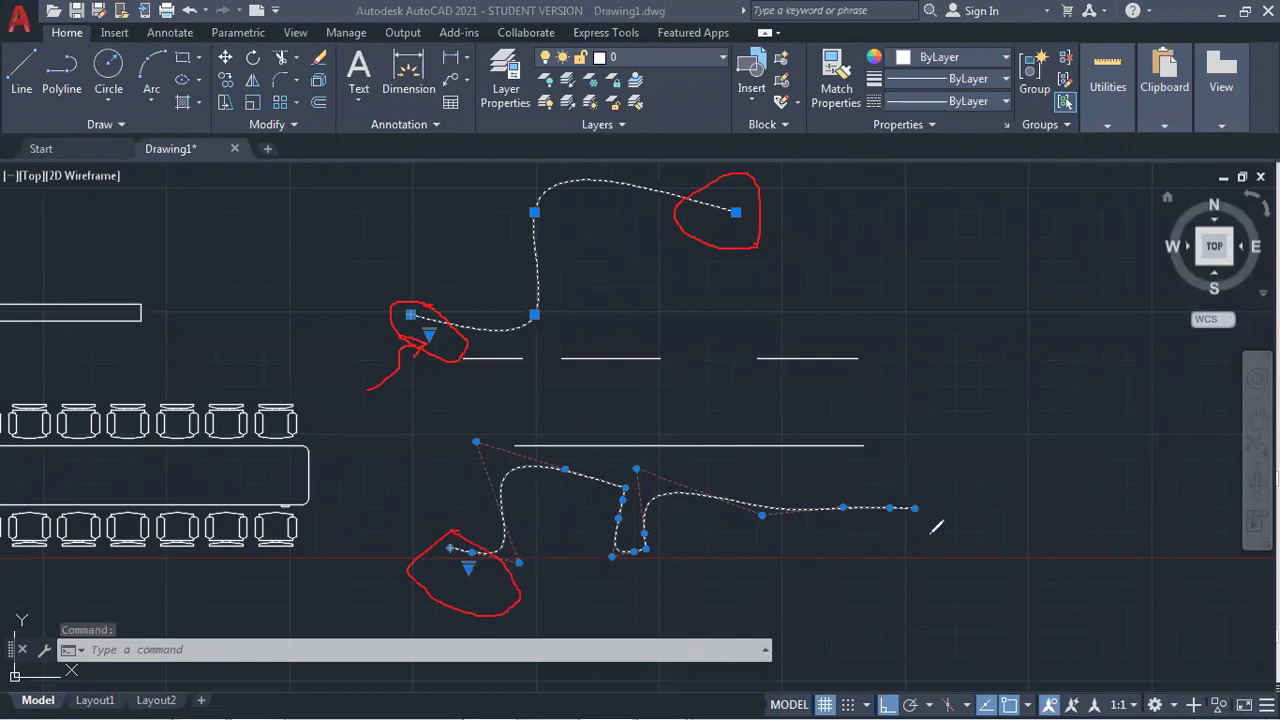
mouse_move(932, 486)
mouse_down()
mouse_move(828, 495)
mouse_move(952, 506)
mouse_move(935, 476)
mouse_up()
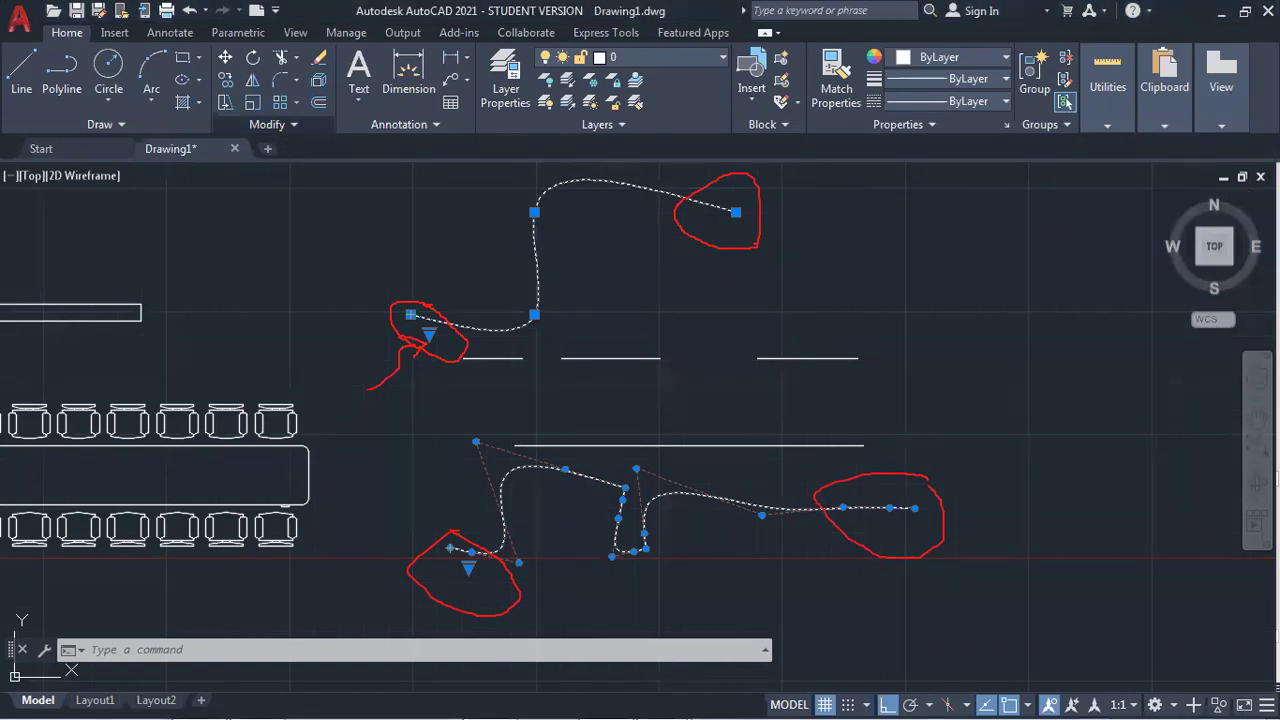
click(293, 125)
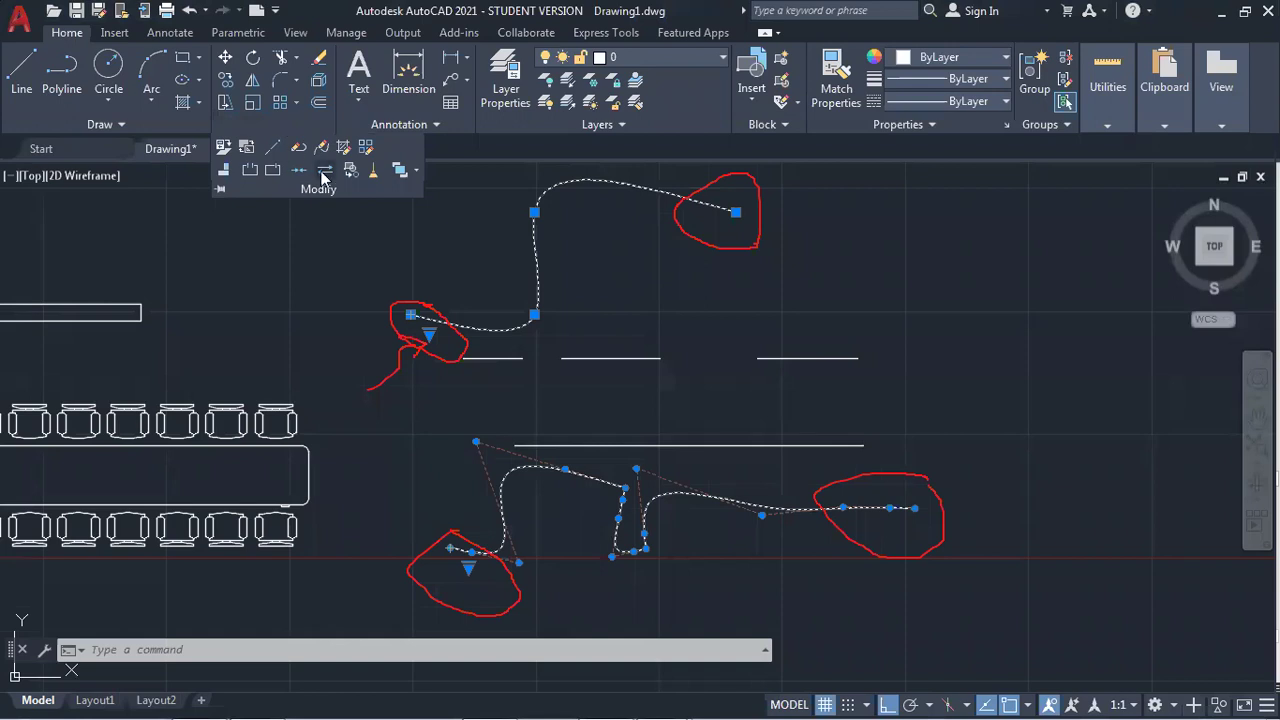
click(324, 171)
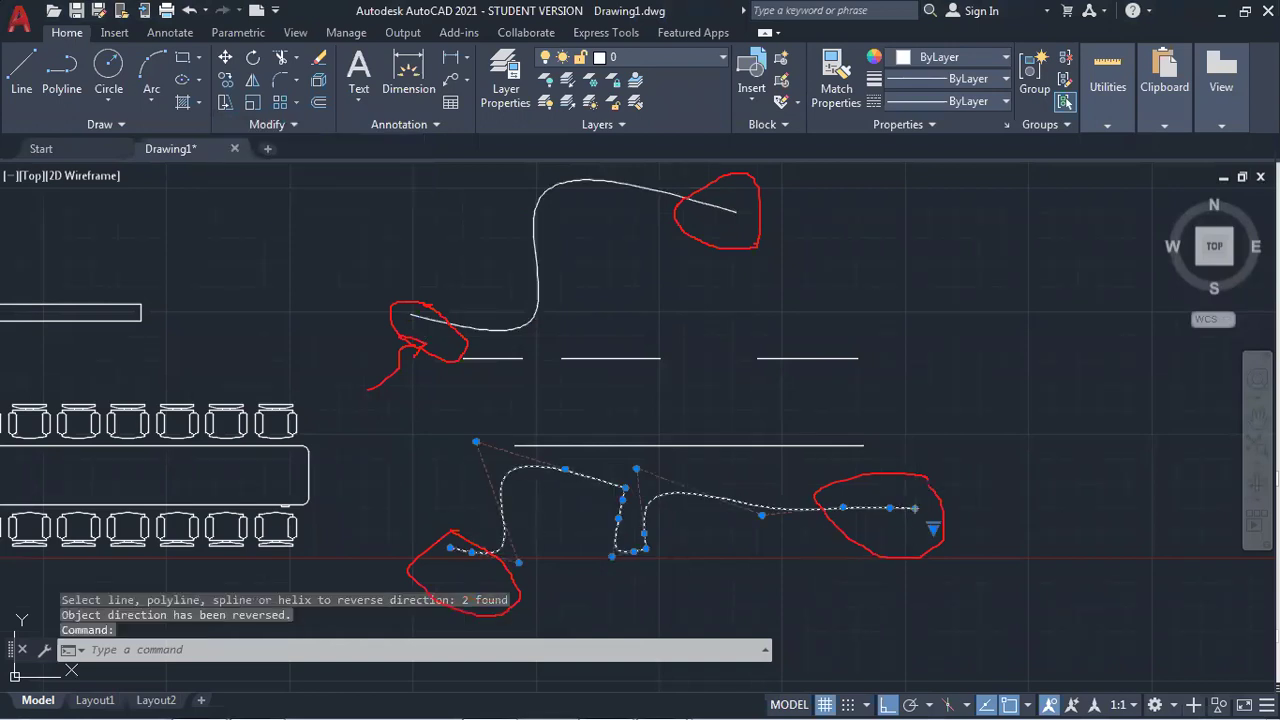
Switch the joined lower spline from control vertices to fit points.
click(932, 526)
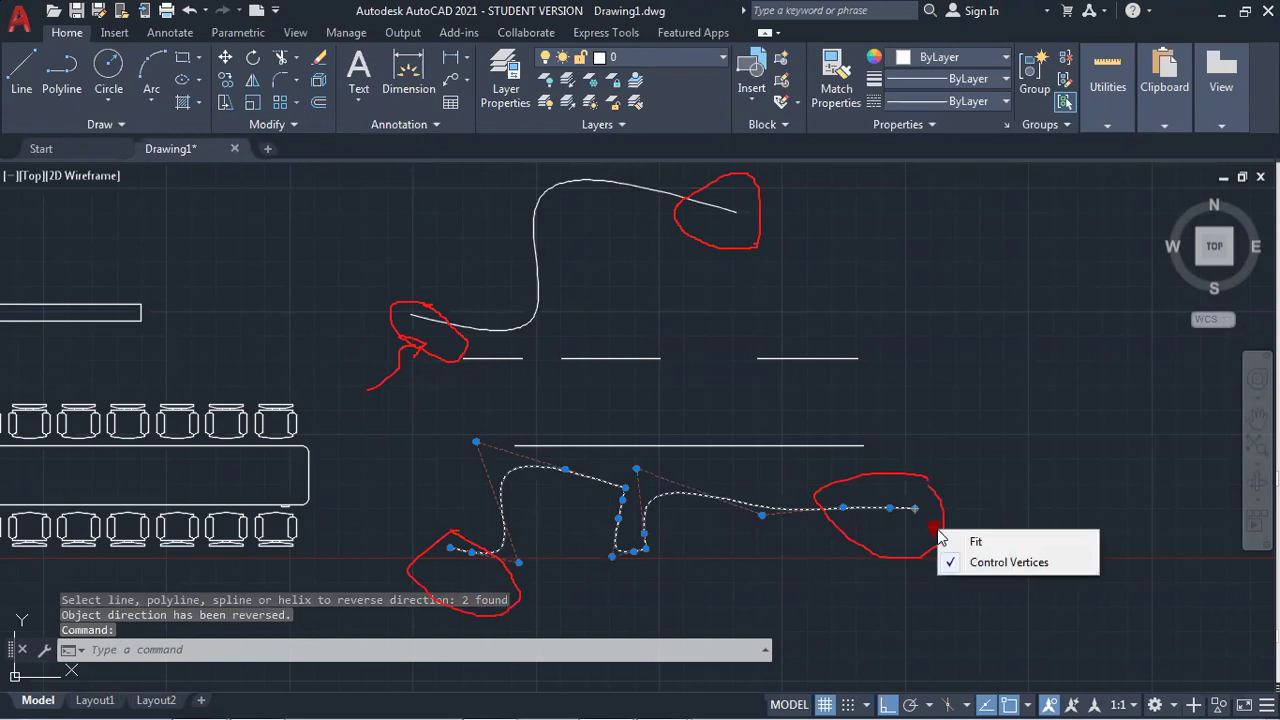
click(972, 543)
mouse_move(932, 526)
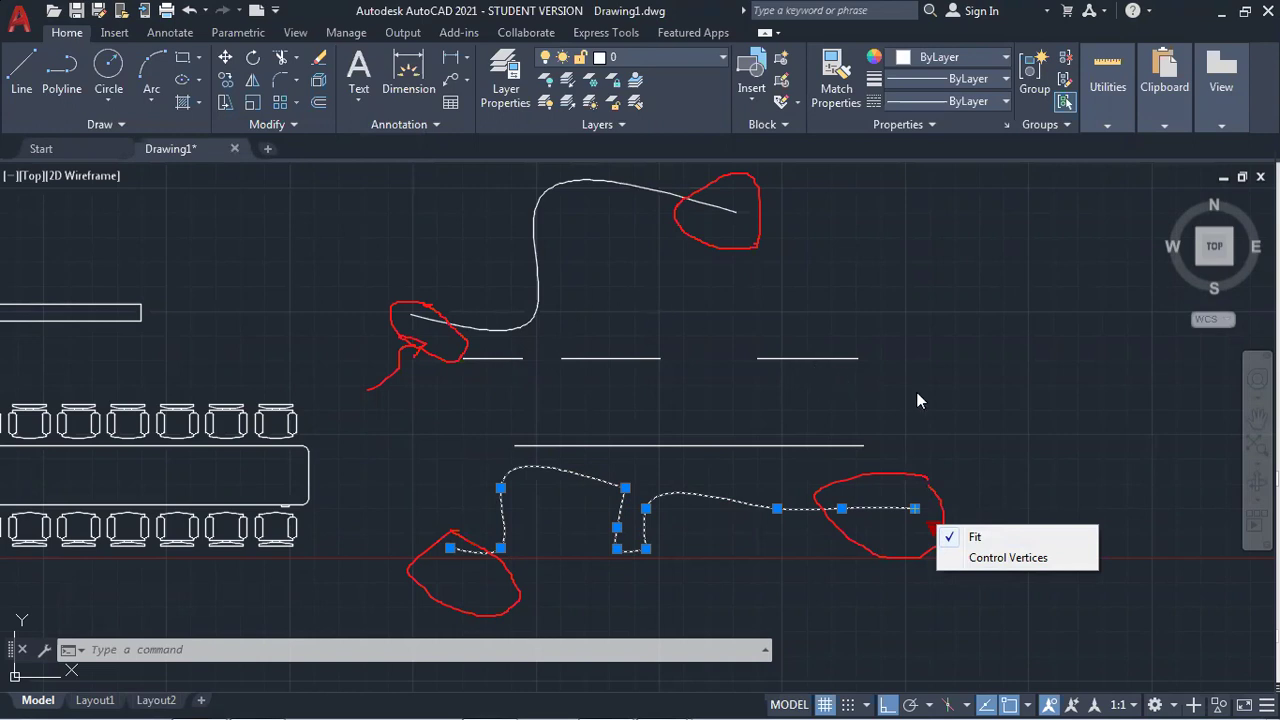
Draw a long horizontal line in the empty area to the right of the existing lines and splines.
mouse_move(914, 423)
middle_down()
mouse_move(340, 400)
mouse_move(352, 404)
middle_up()
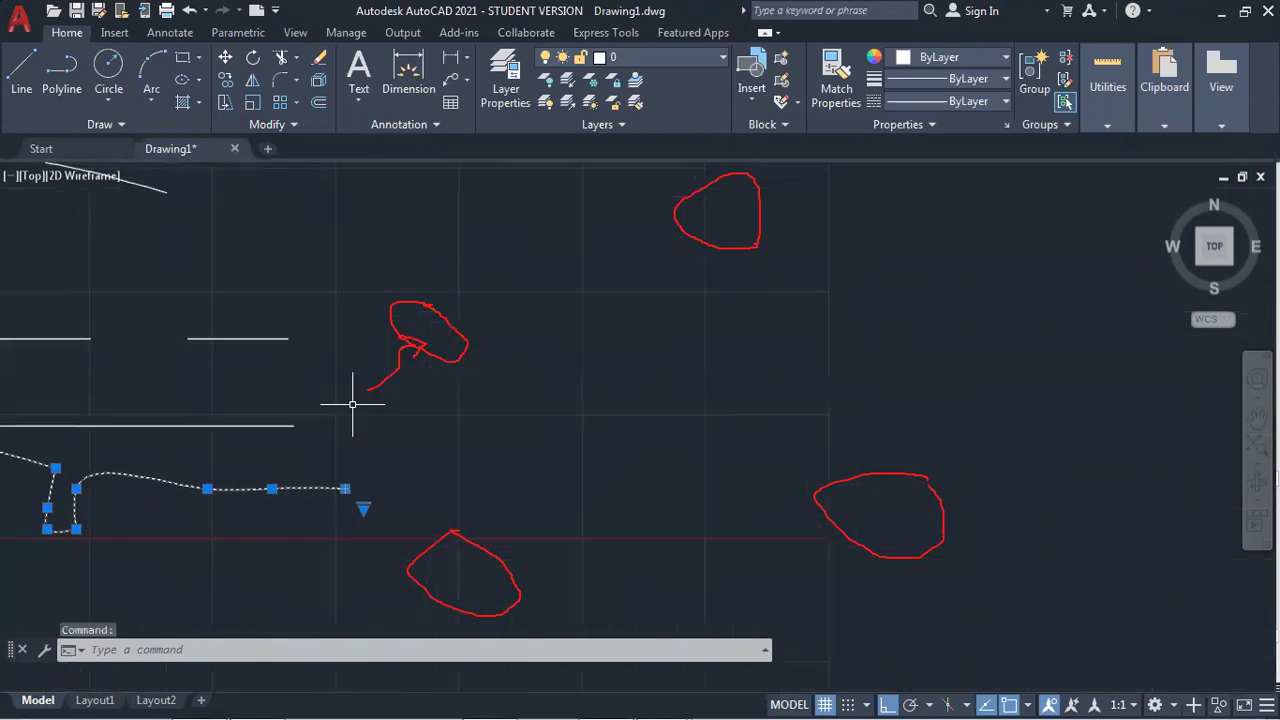
click(1001, 126)
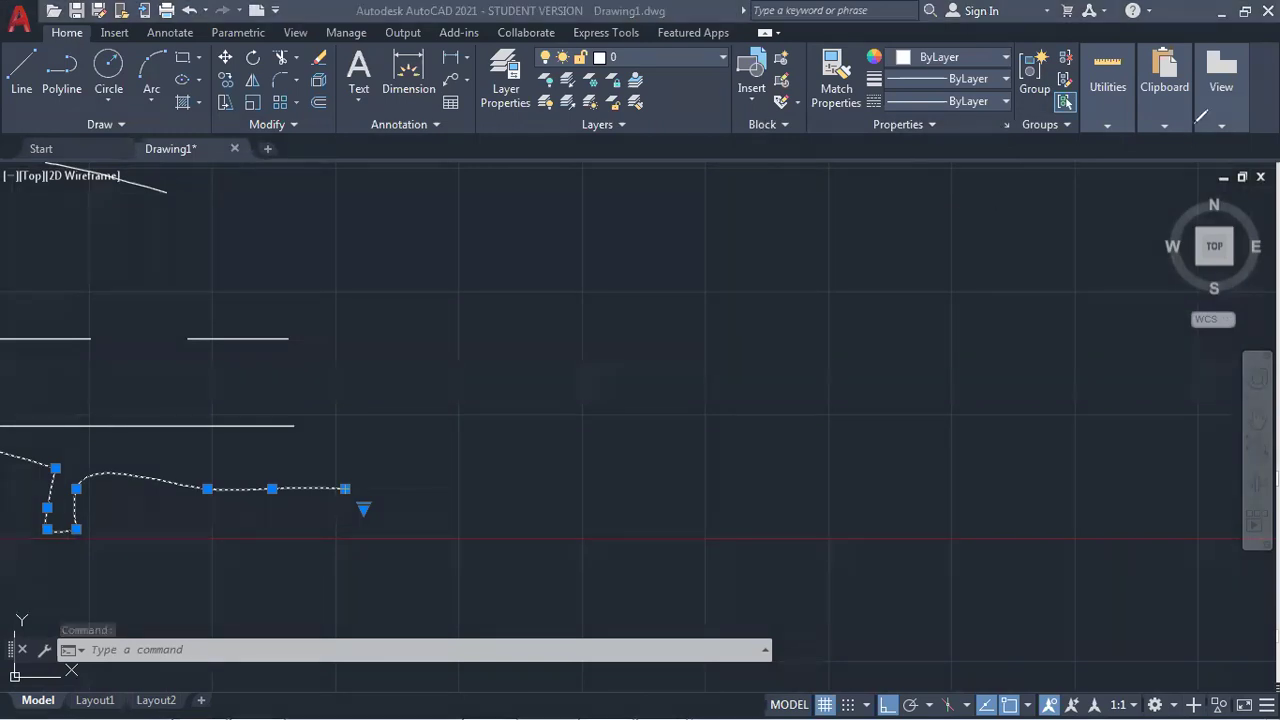
click(26, 72)
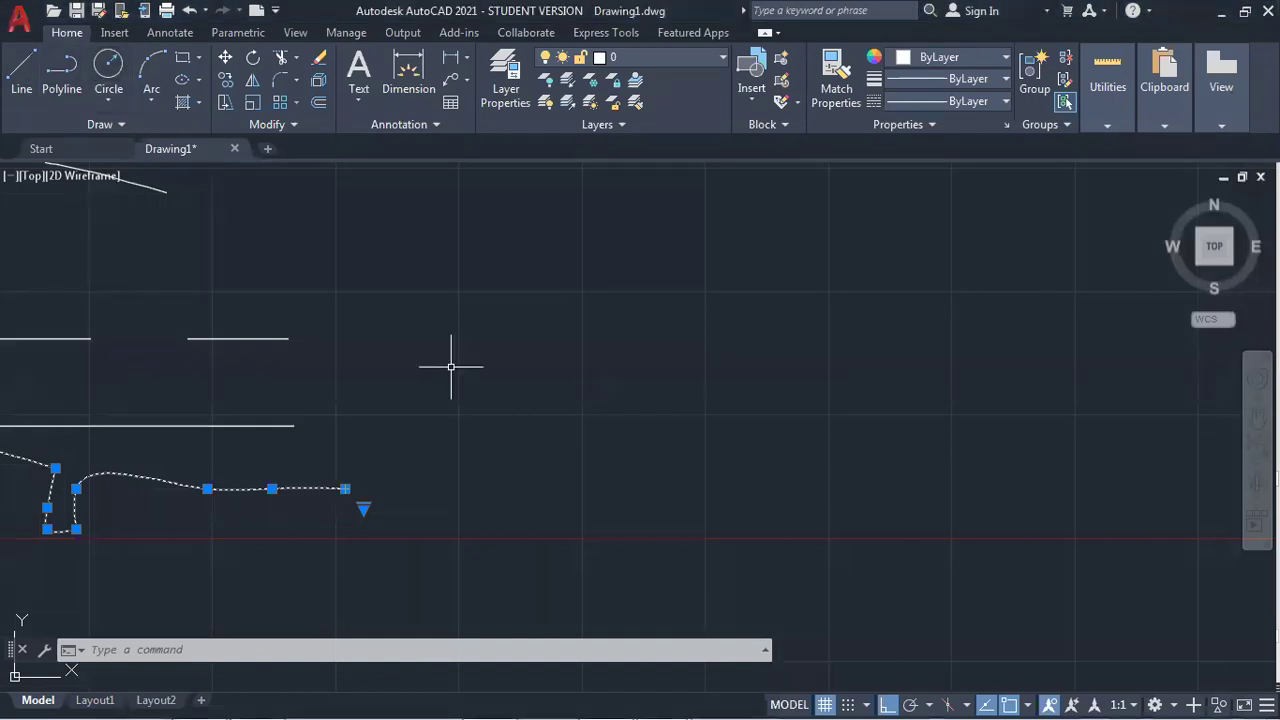
text(l)
key(Return)
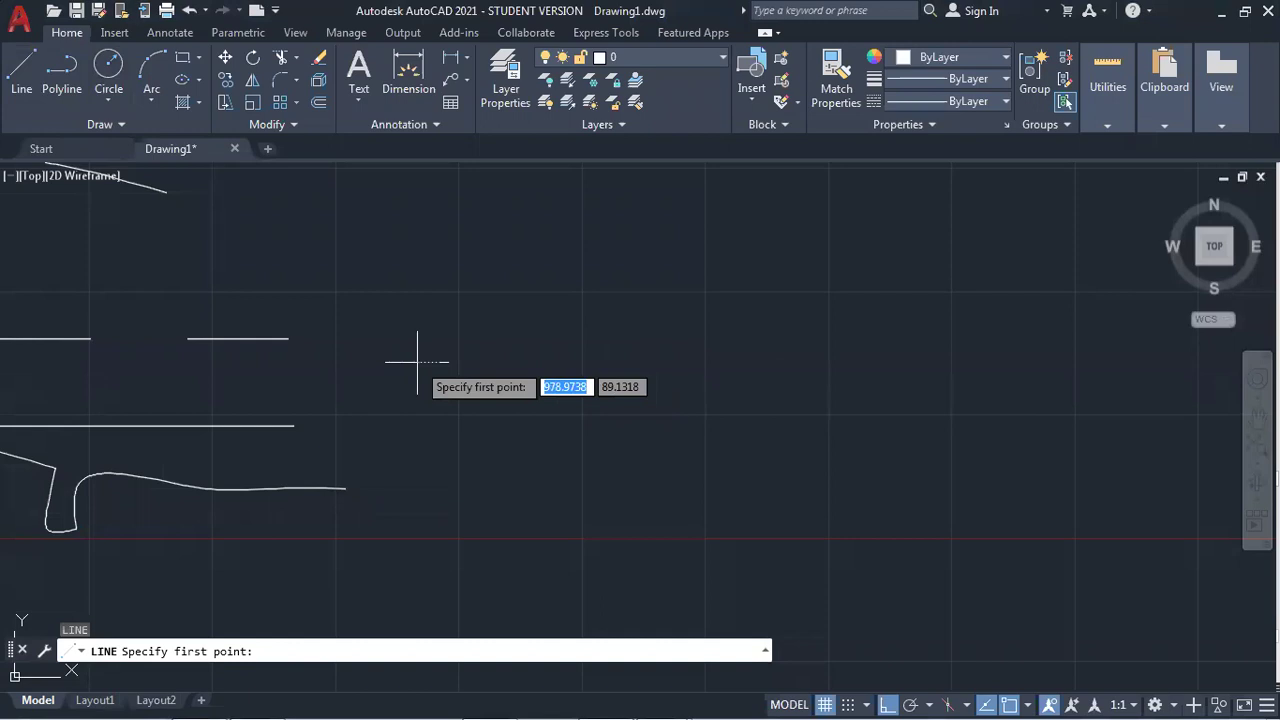
click(890, 370)
key(Return)
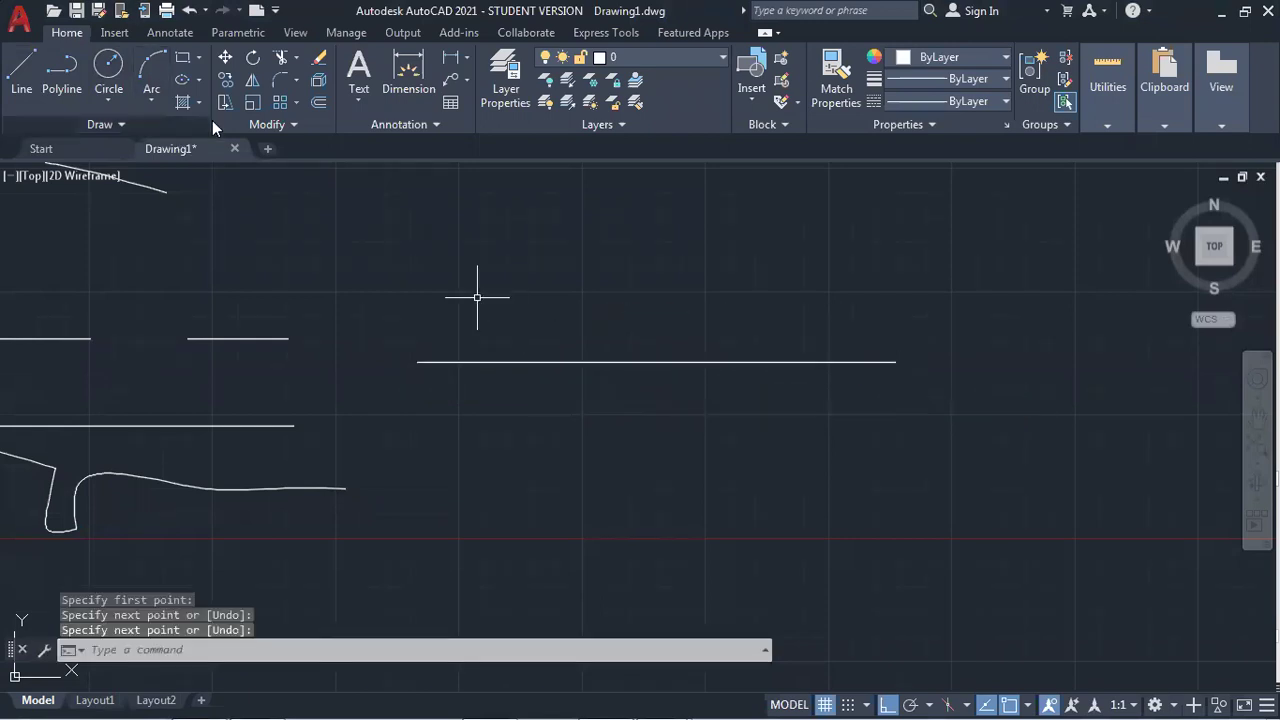
Break the new horizontal line with the First point option, starting at its midpoint and removing 20 units towards the right.
click(275, 124)
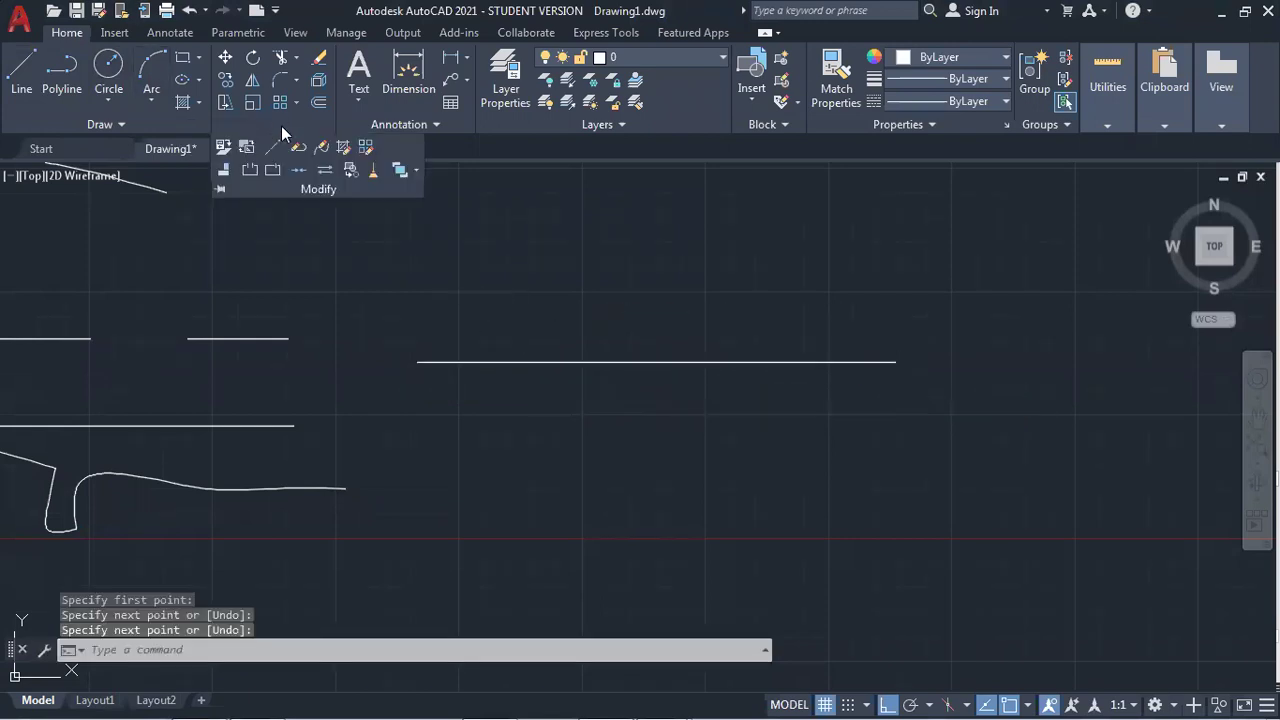
click(249, 171)
click(536, 362)
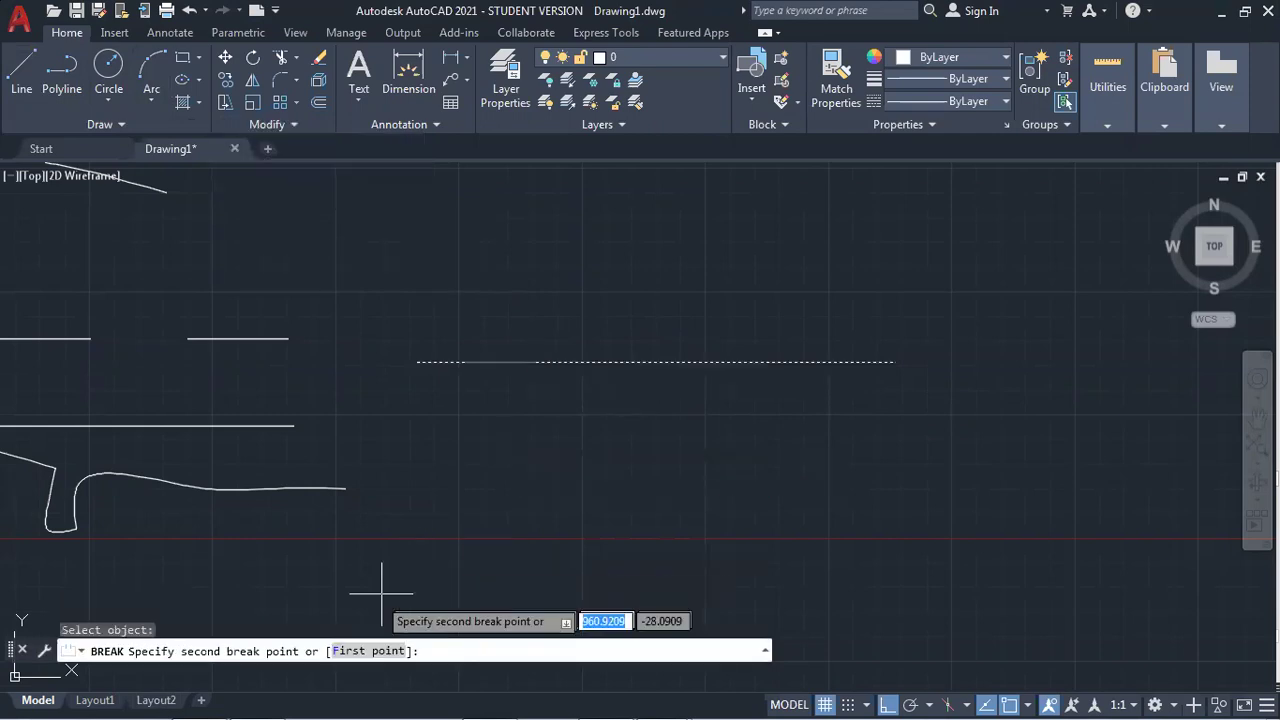
text(F)
key(Return)
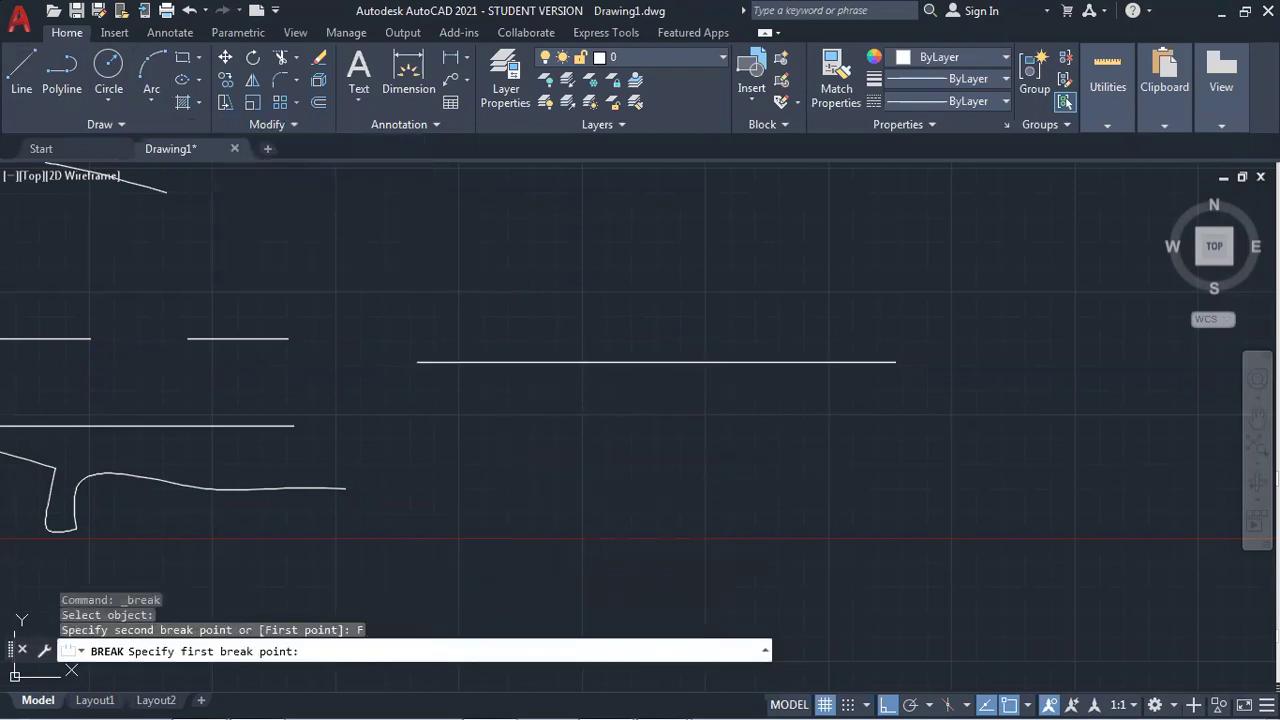
click(656, 362)
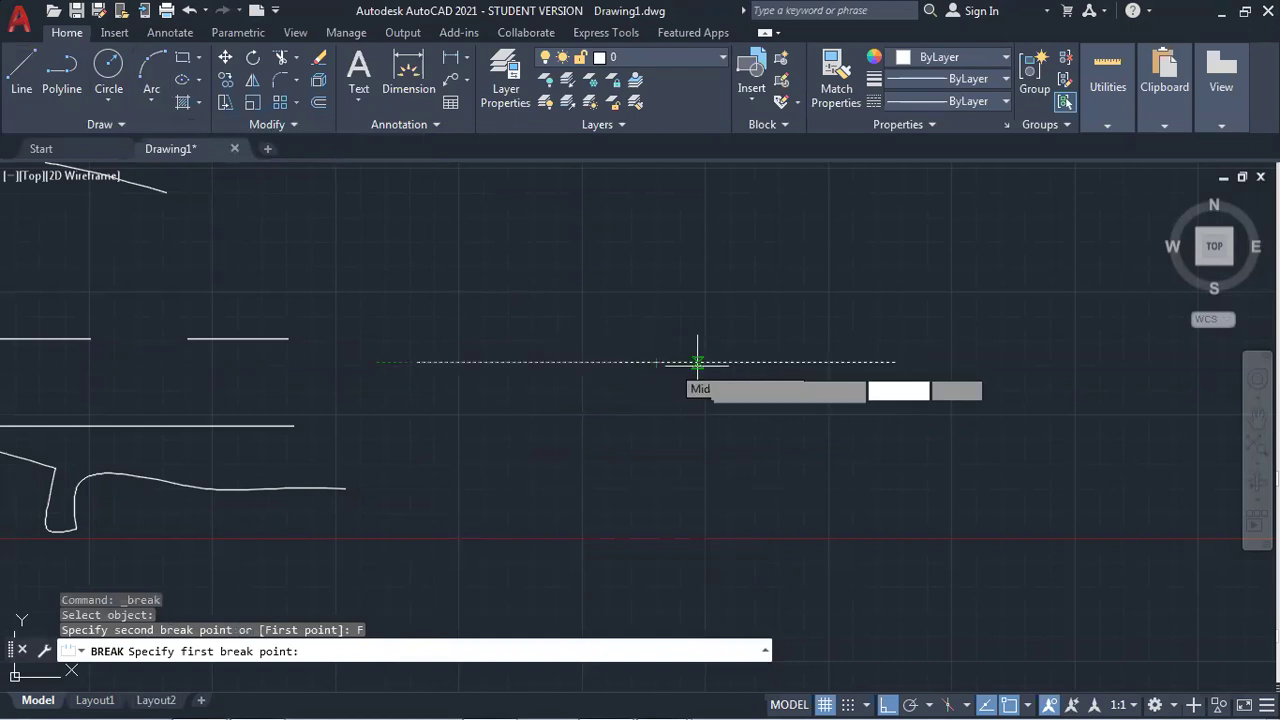
text(20)
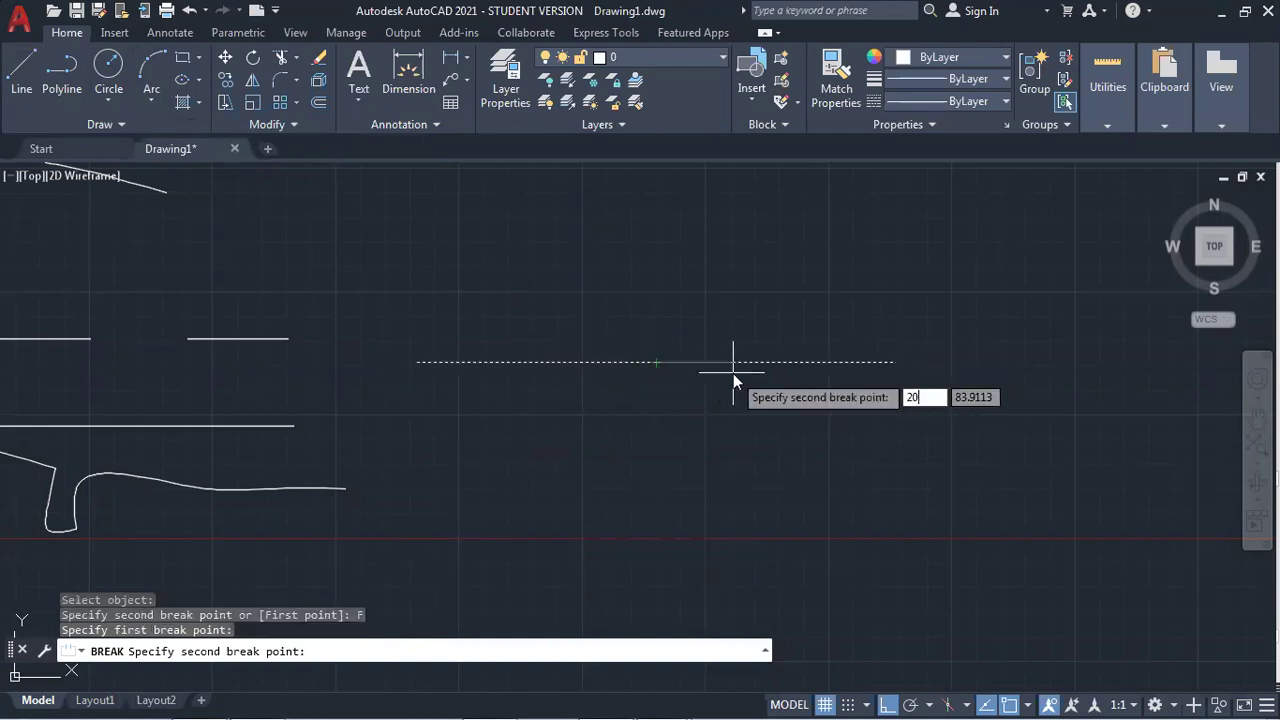
key(Return)
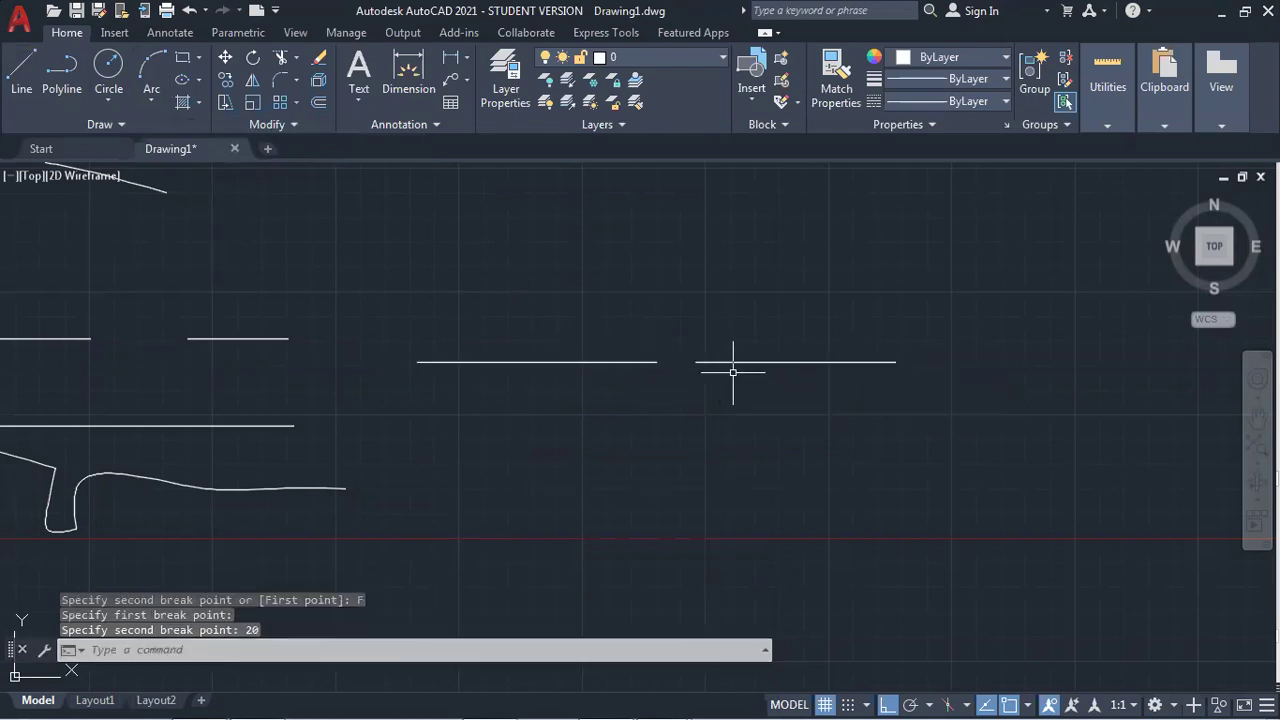
Split the left piece of the broken line at its midpoint with Break at Point.
click(631, 361)
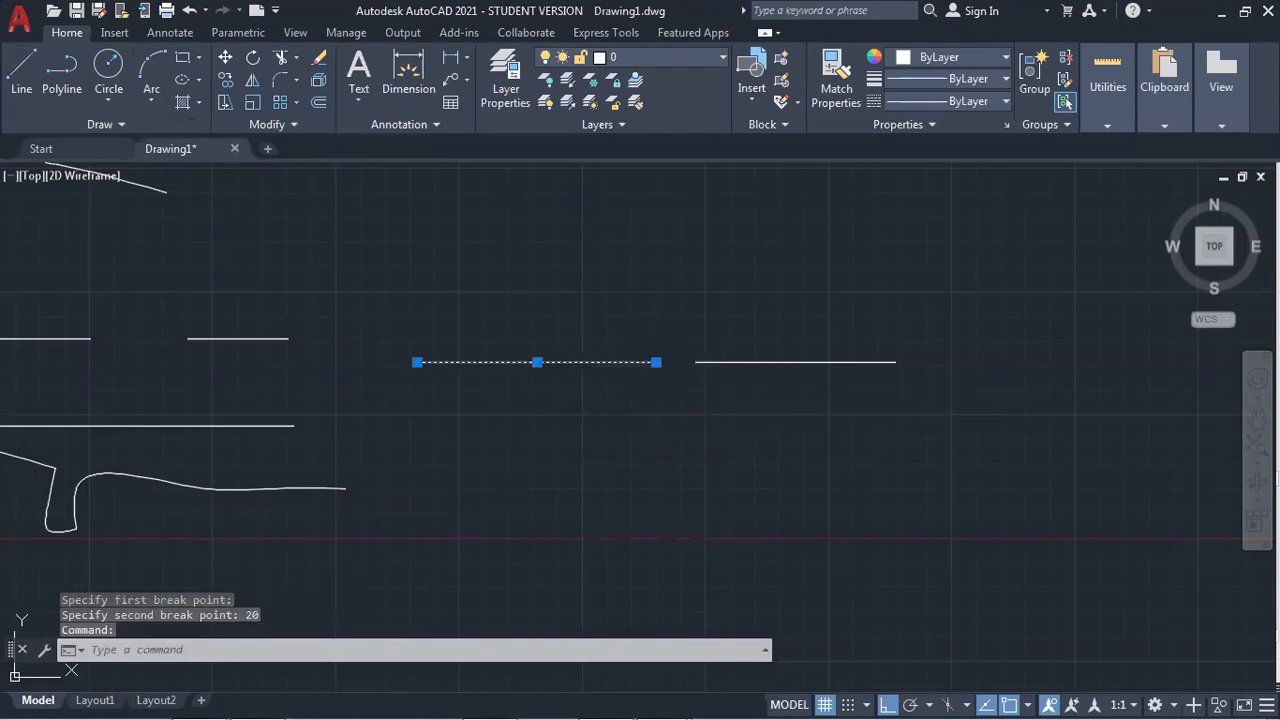
click(287, 124)
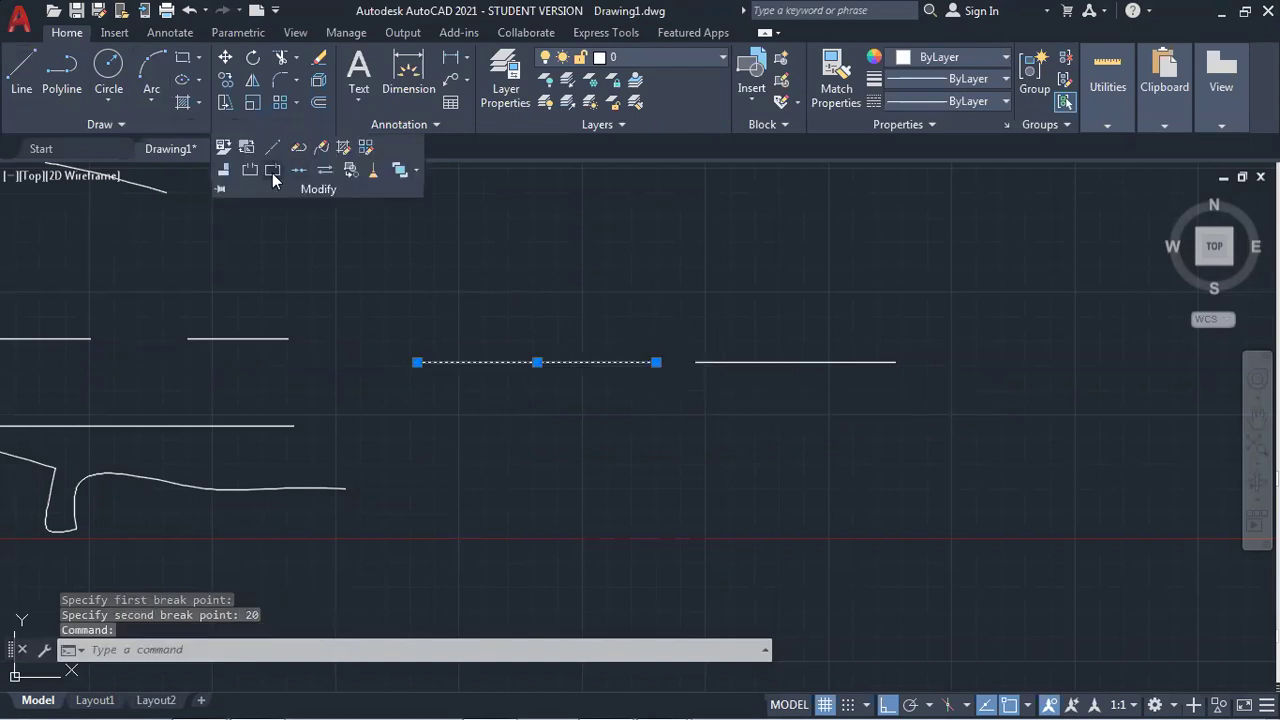
click(272, 171)
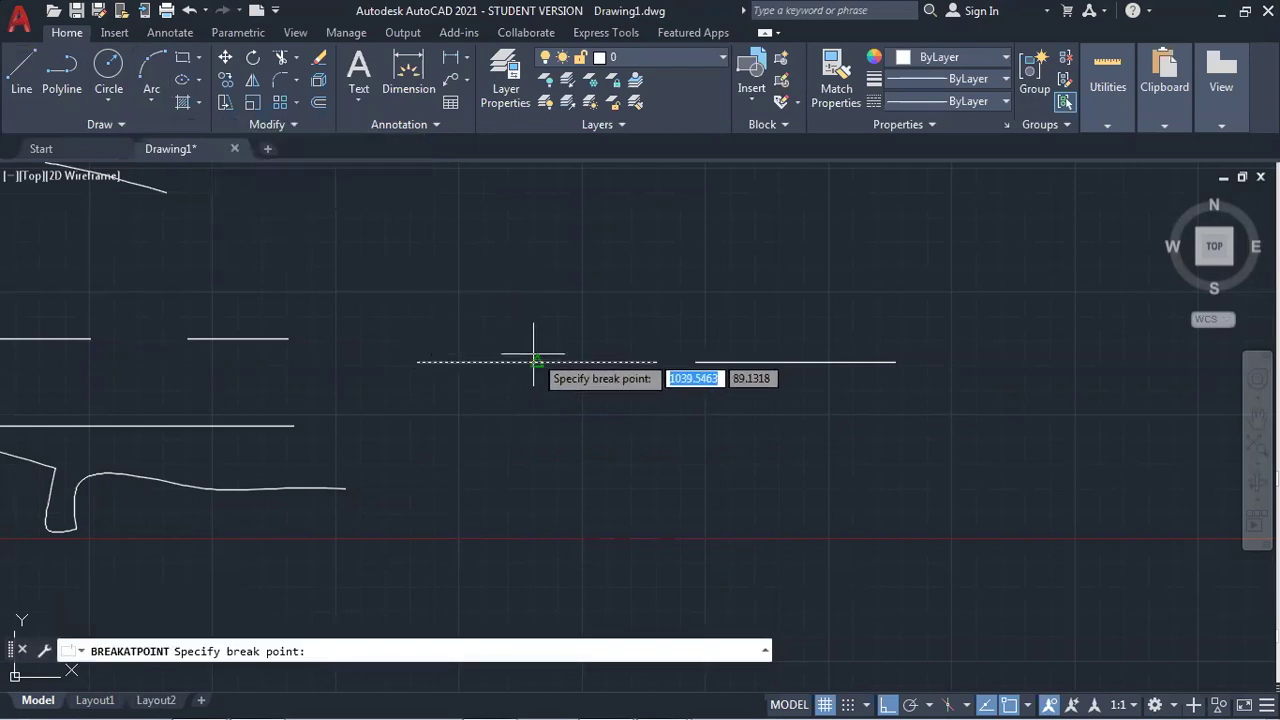
click(540, 362)
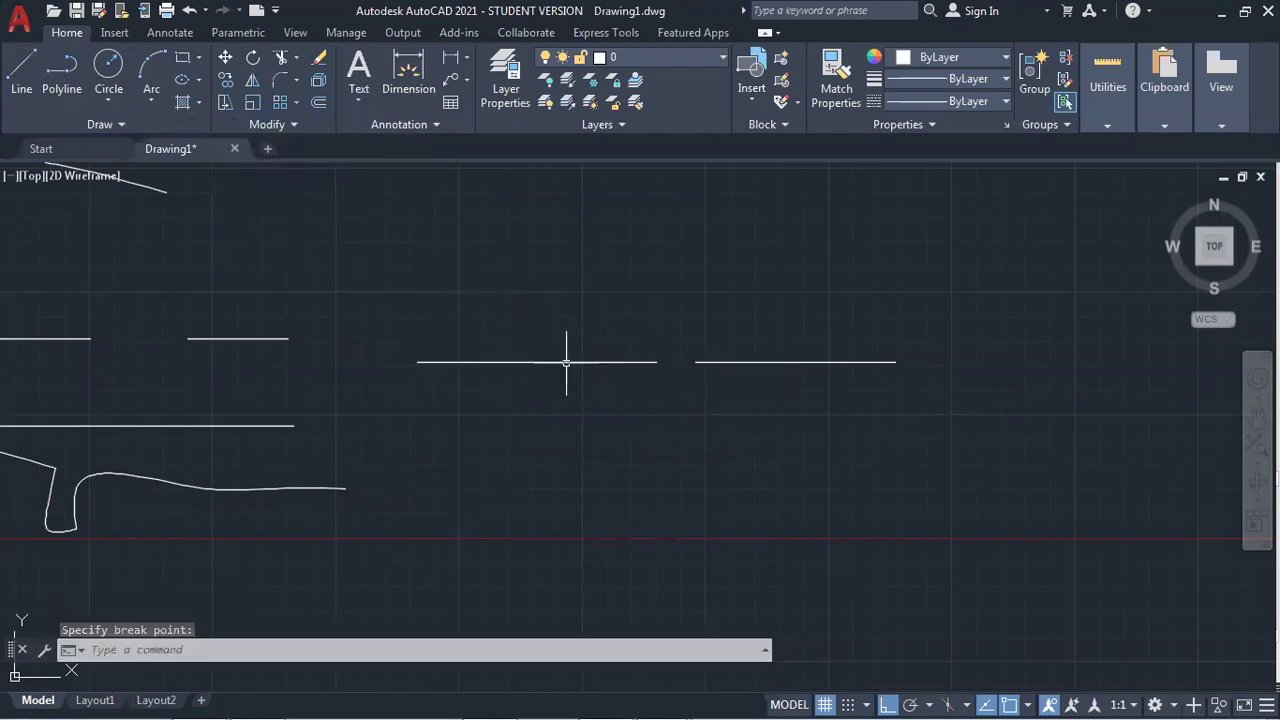
Select the two touching halves of the left piece and join them into one line.
click(566, 362)
click(513, 350)
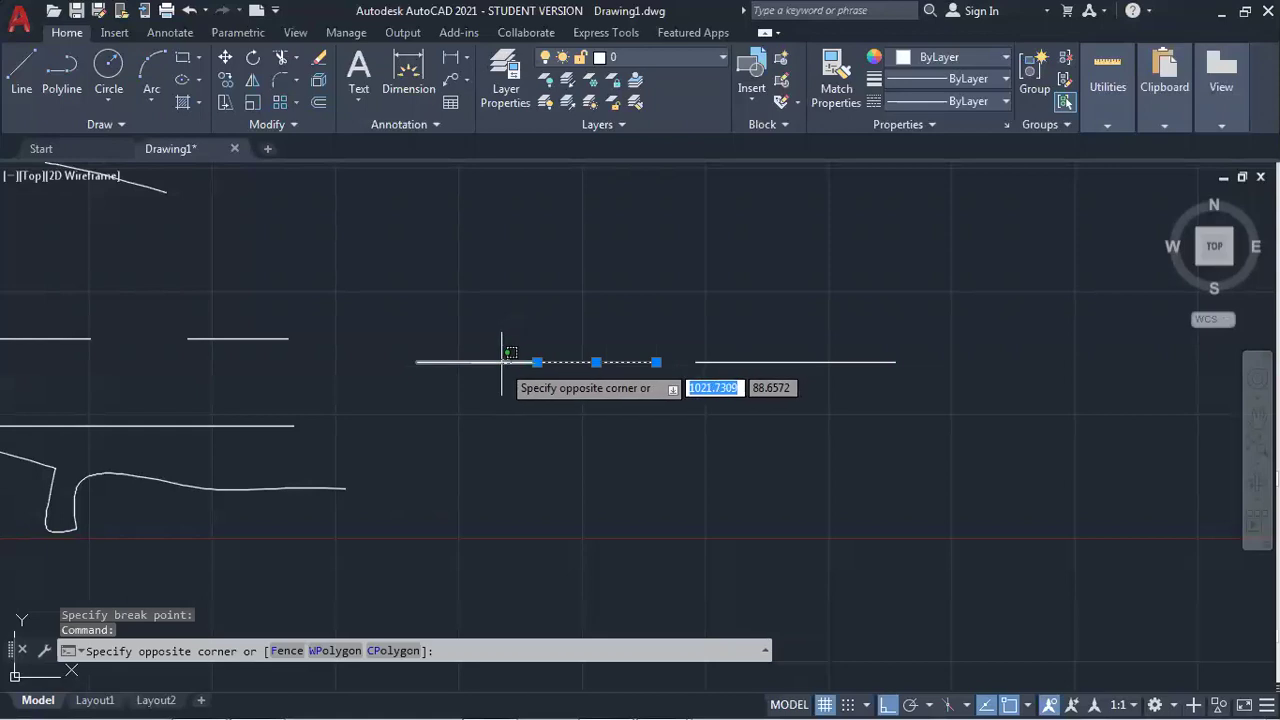
click(502, 364)
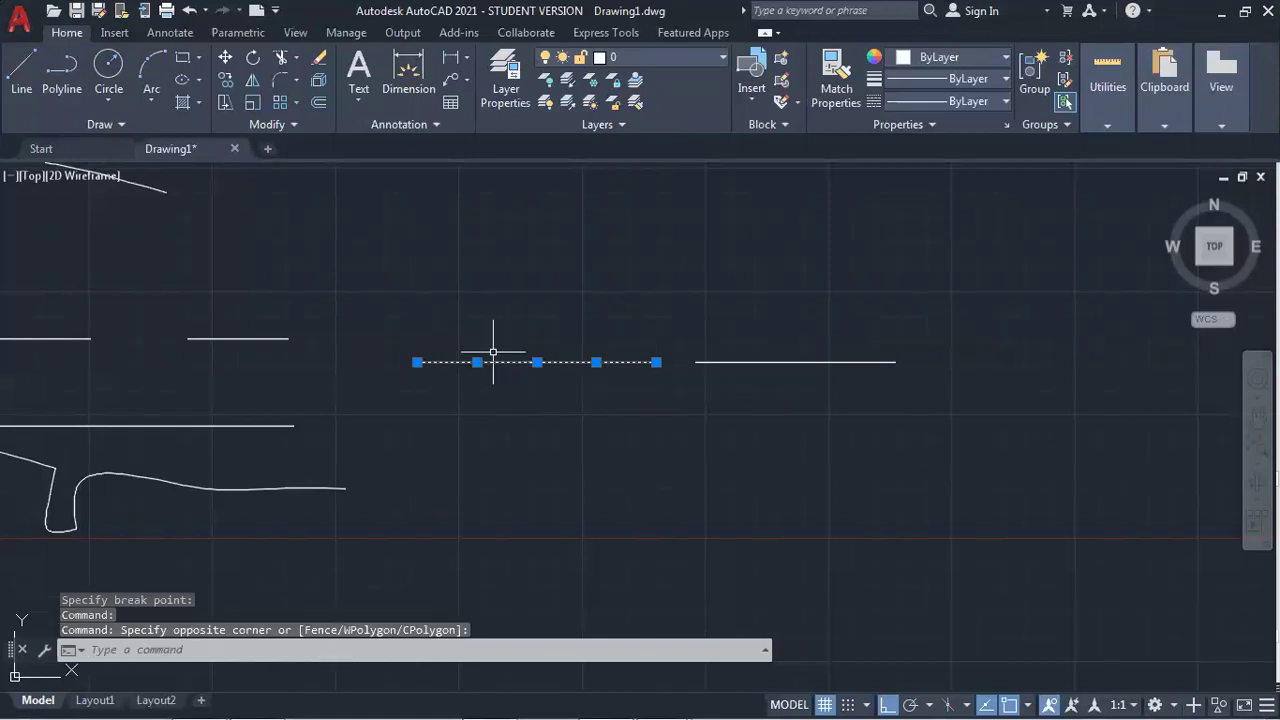
click(264, 125)
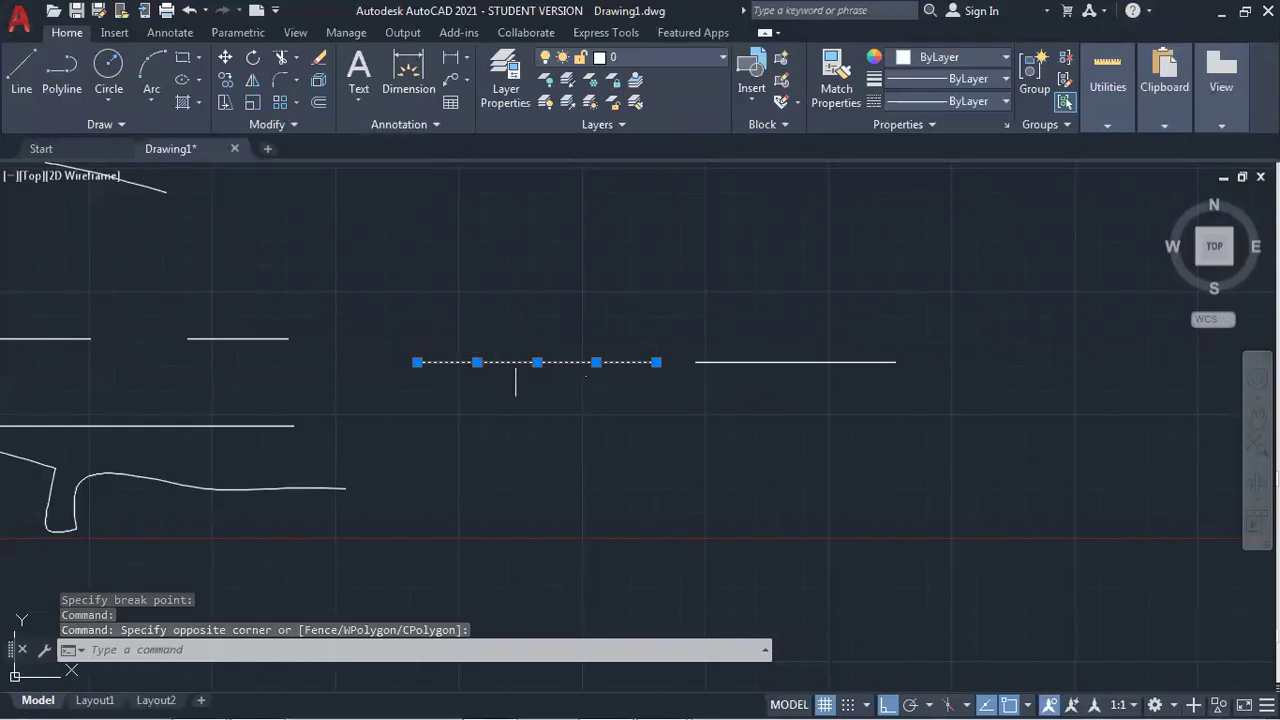
click(289, 126)
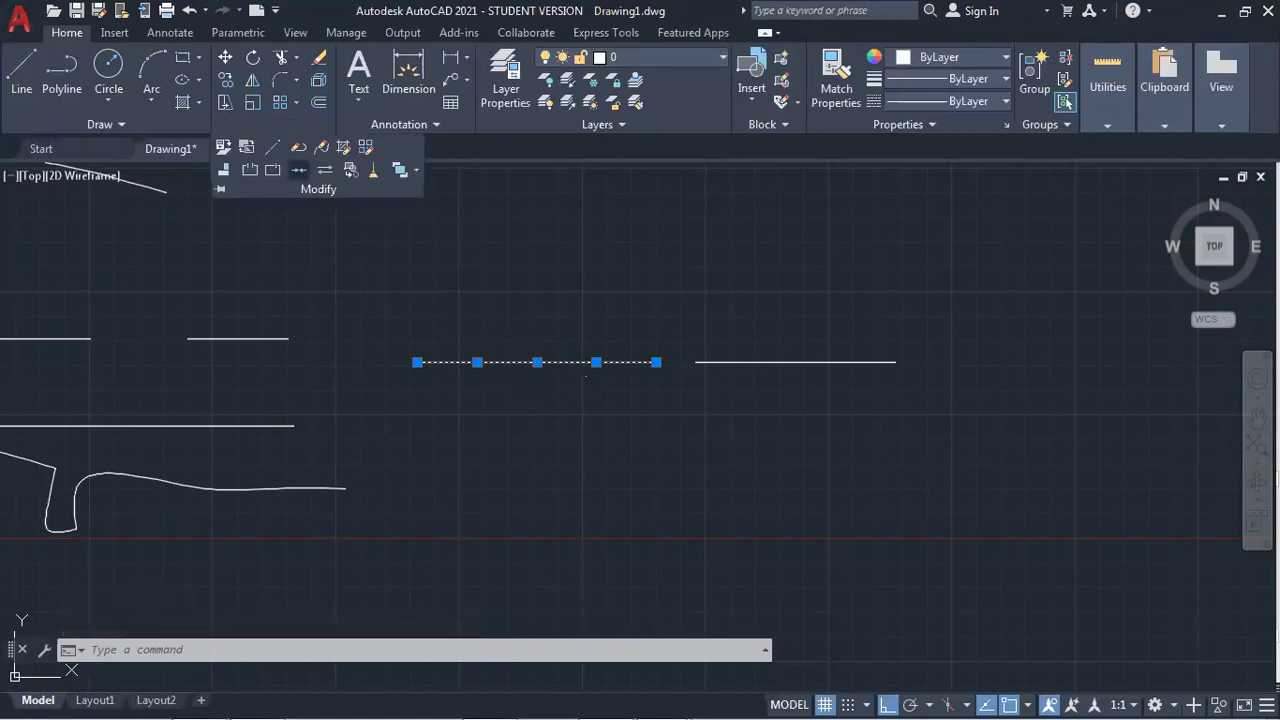
click(300, 173)
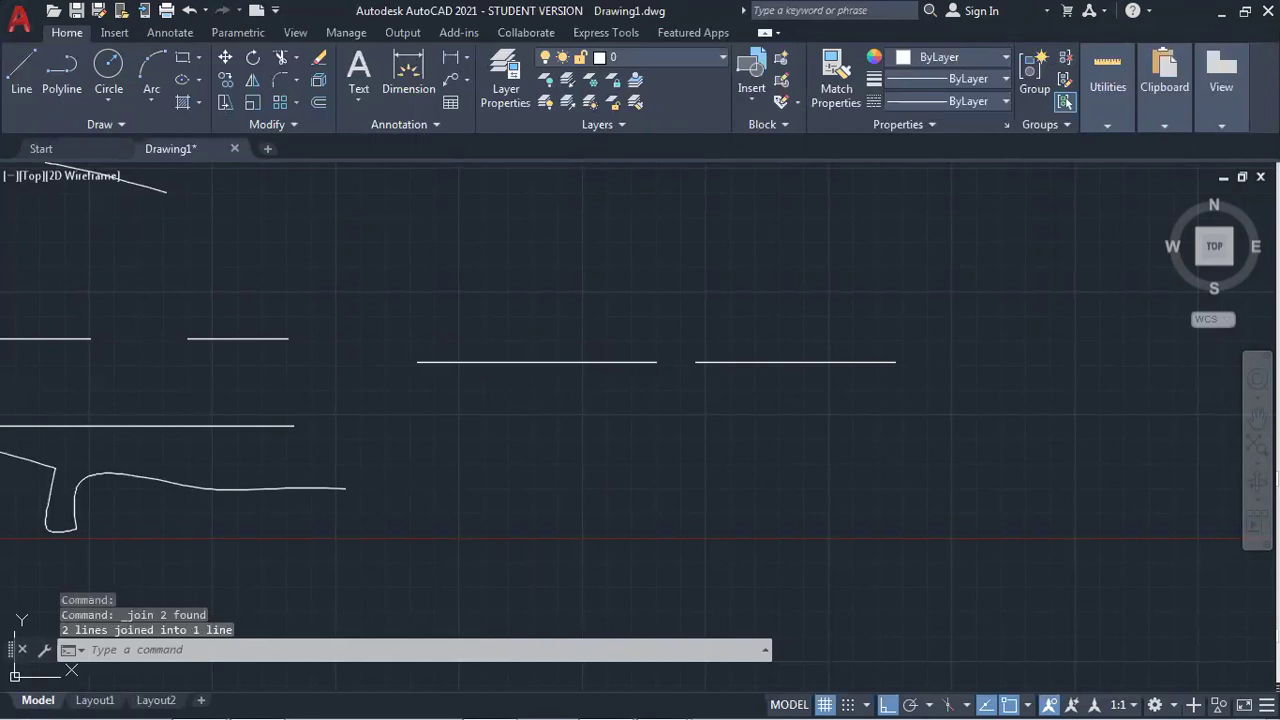
Draw an S-shaped fit-point spline below the broken line, and select it to check where it starts.
click(78, 128)
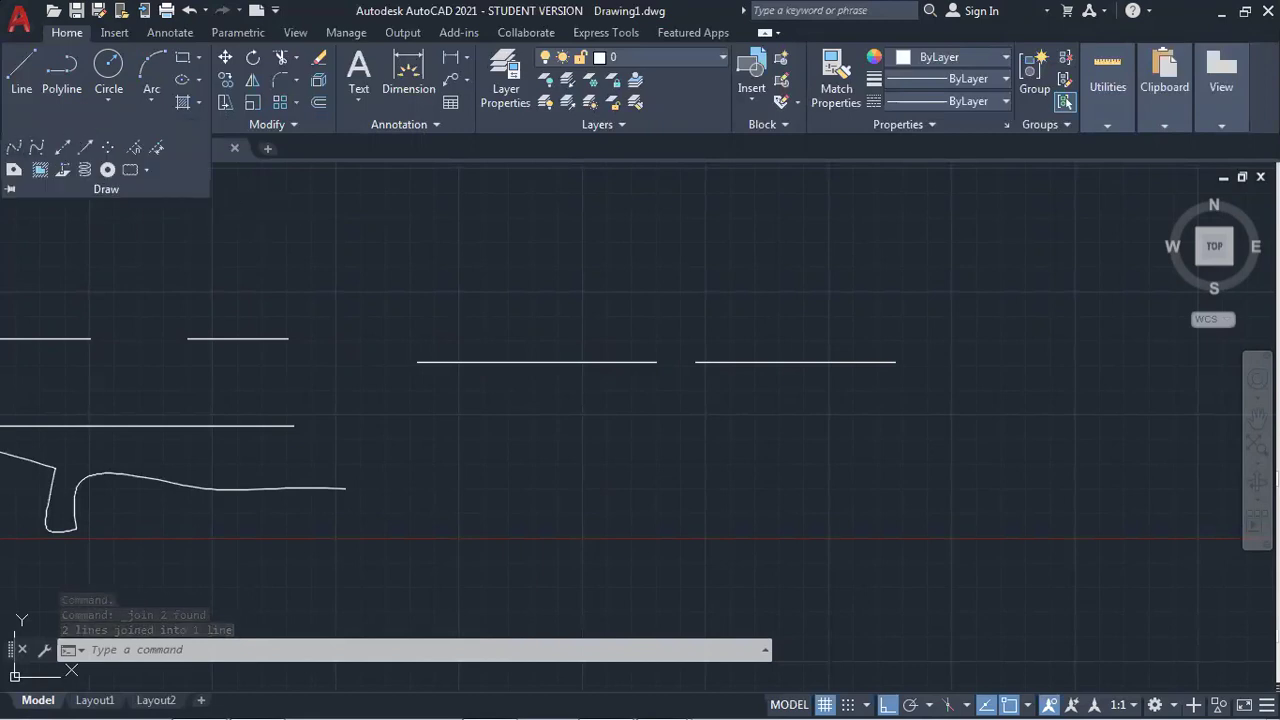
click(13, 147)
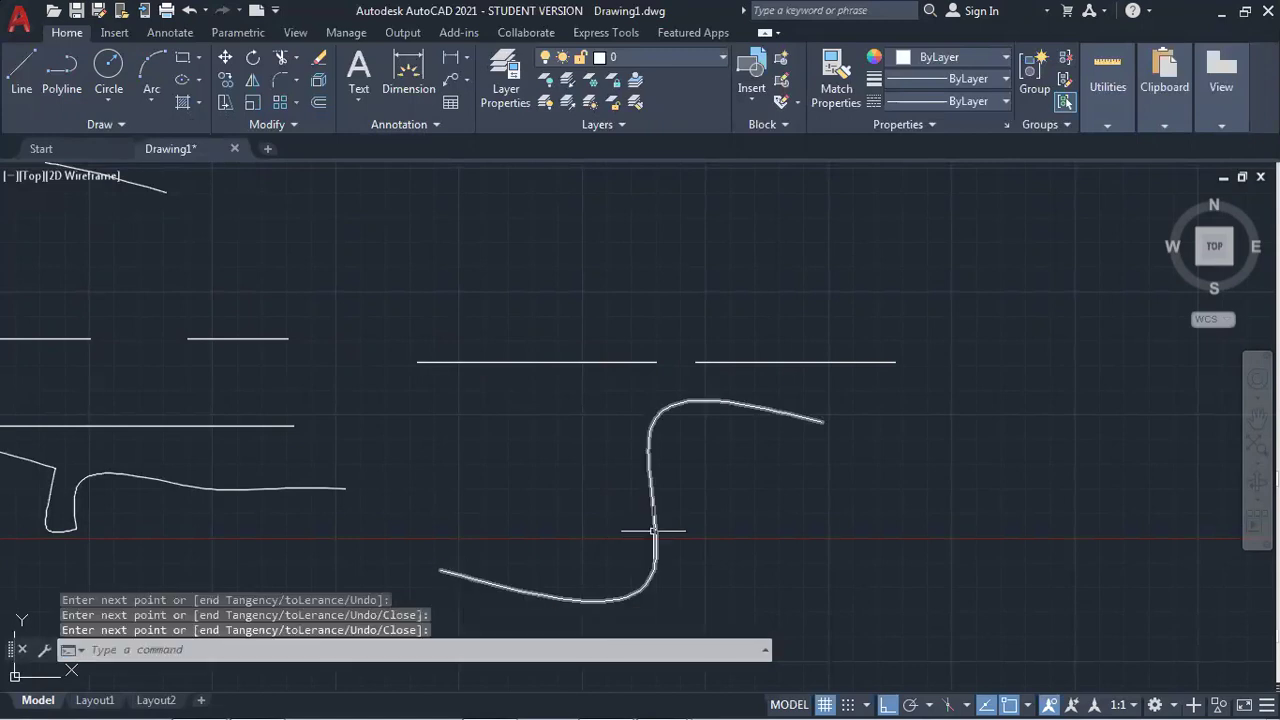
click(654, 531)
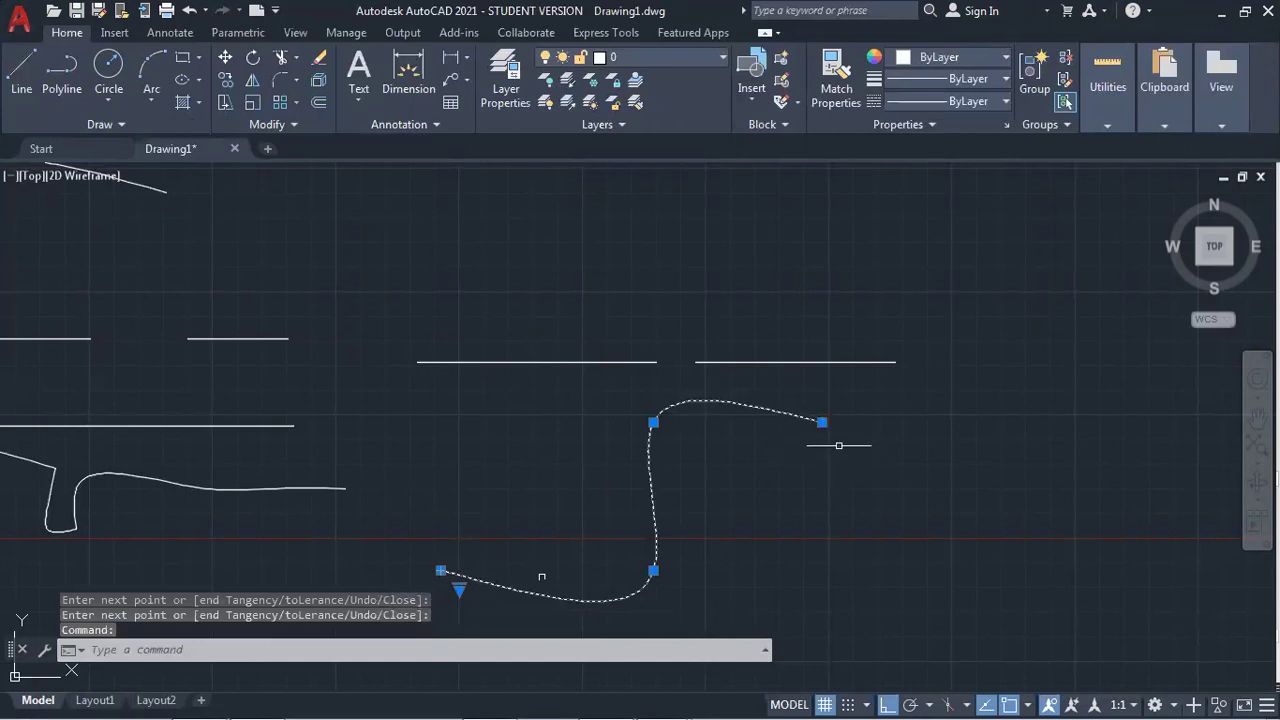
Reverse the direction of the new S-shaped spline, select it to check its start point, and clear the selection.
key(Return)
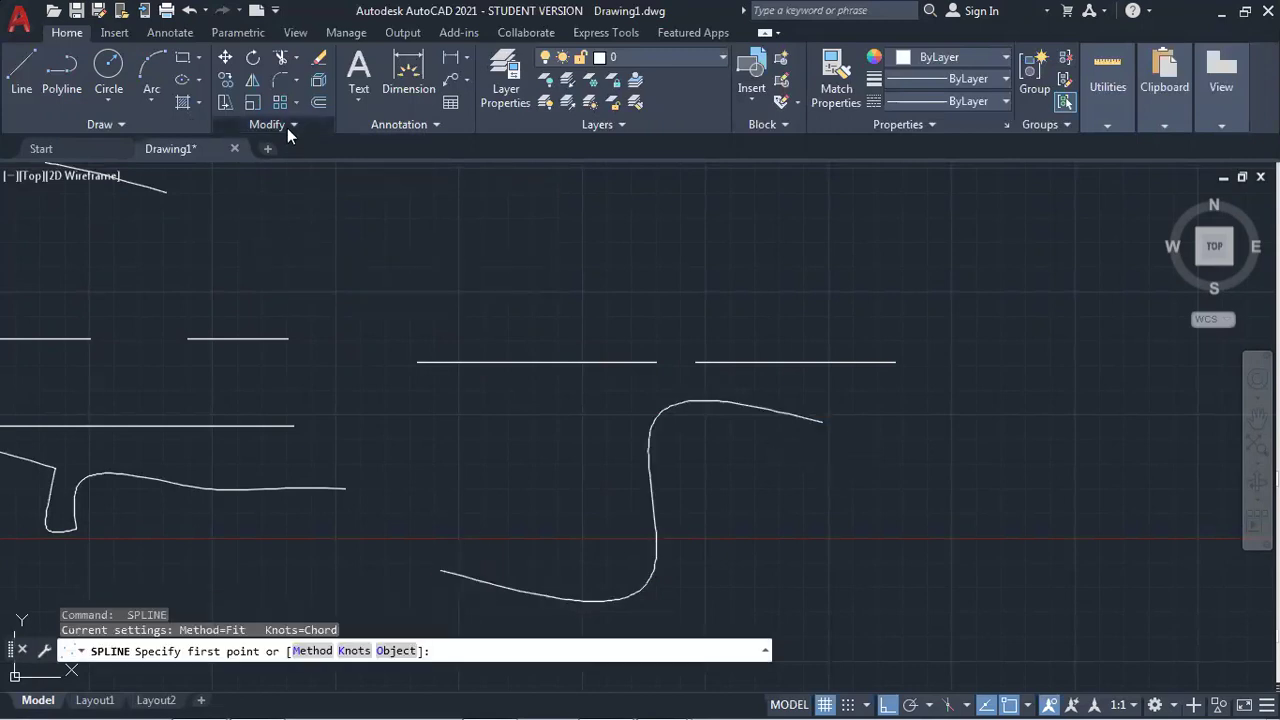
click(284, 127)
click(328, 170)
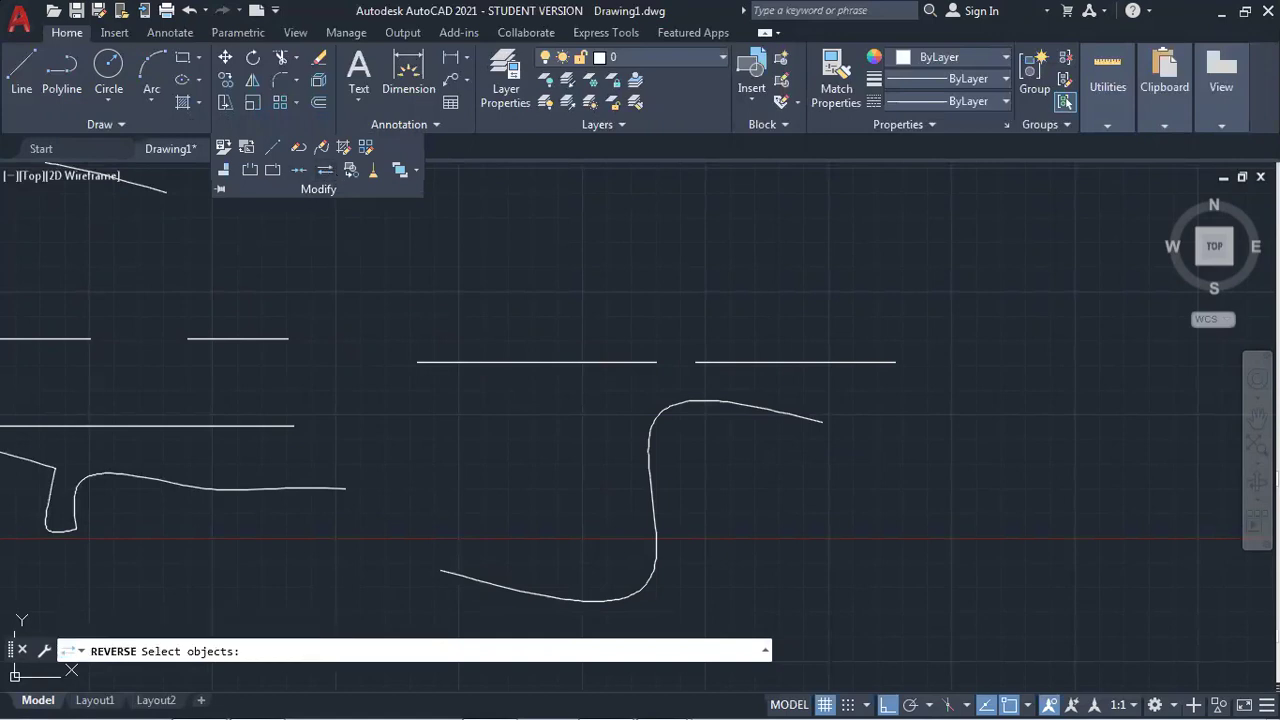
click(650, 475)
key(Return)
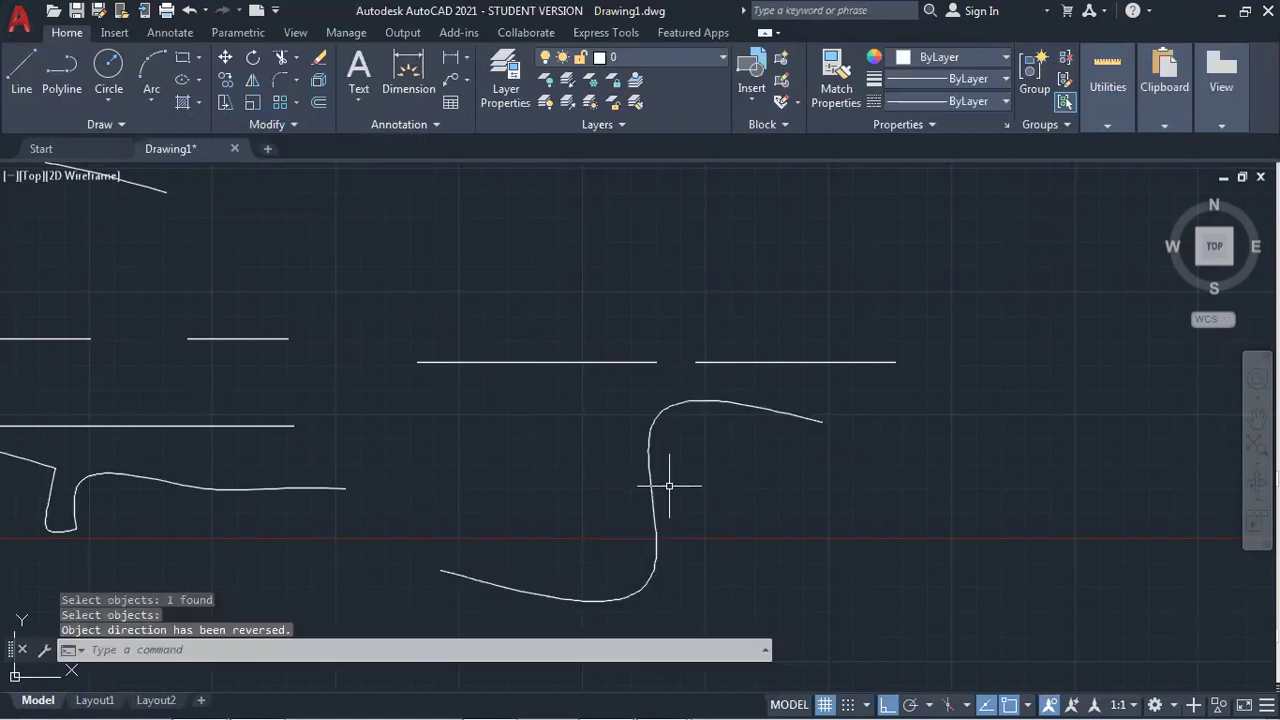
click(654, 486)
click(810, 452)
key(Escape)
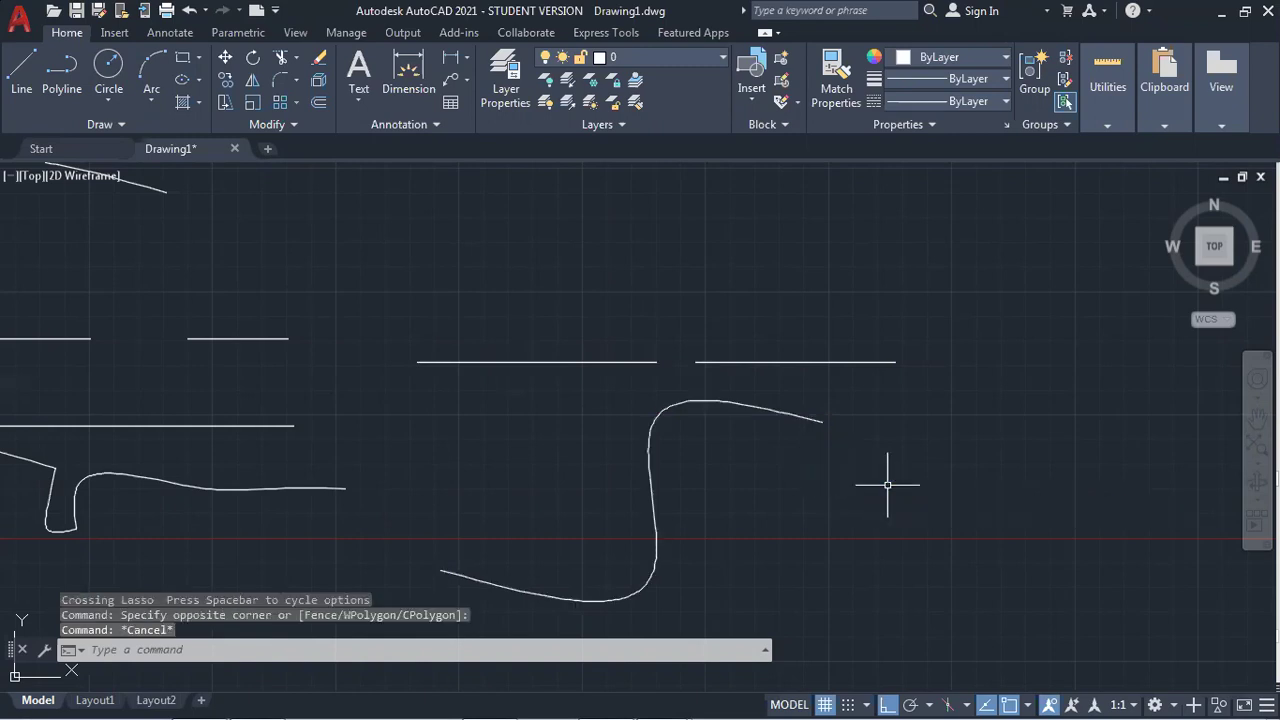